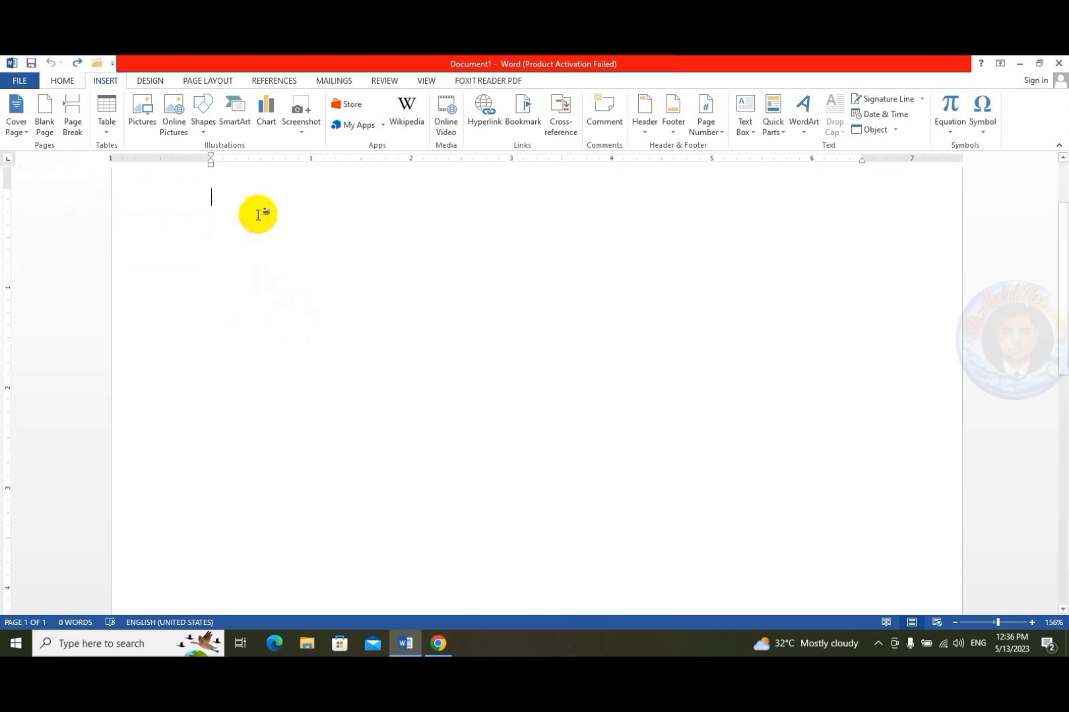
Step: Insert the Filigree design from the Cover Page gallery at the start of the document
left_click(20, 126)
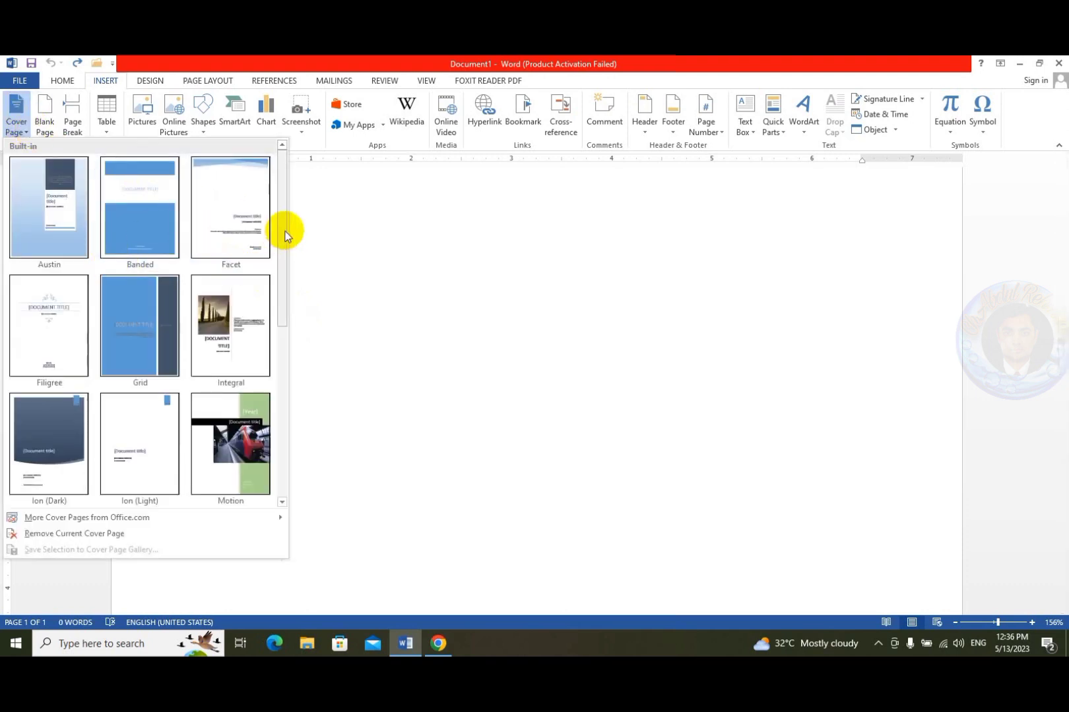
mouse_move(285, 236)
left_mouse_down()
mouse_move(282, 425)
mouse_move(280, 223)
left_mouse_up()
left_click(45, 327)
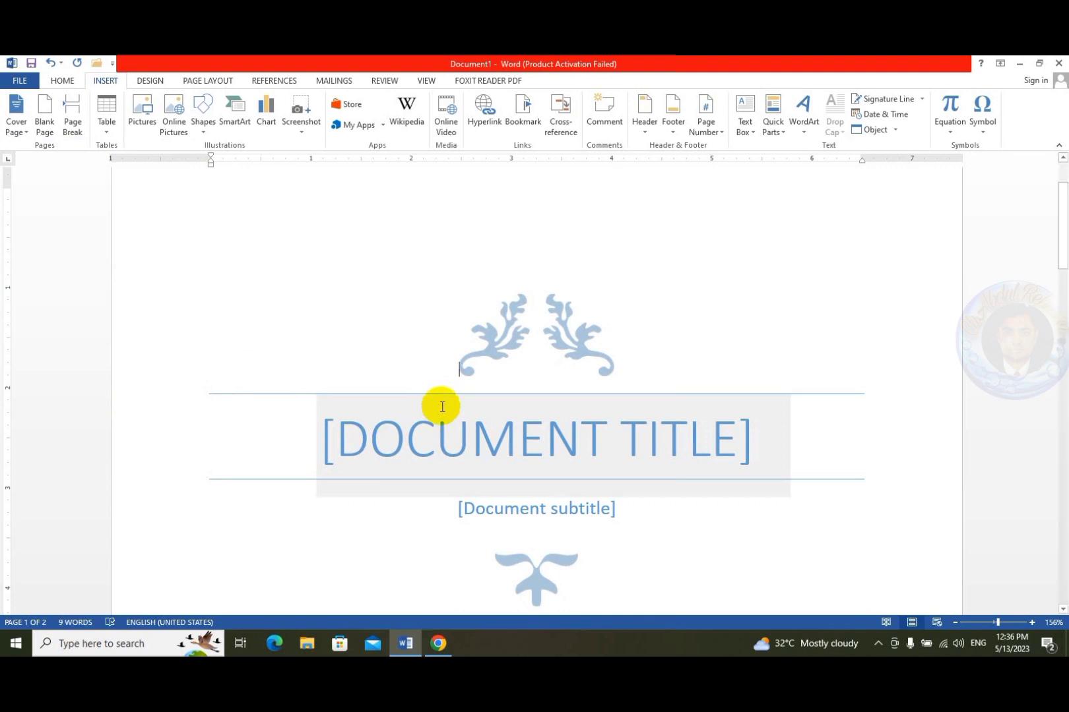
Step: Enter 'MICROSOFT WORD 2013' as the cover title and 'OFFICE 2013' as the subtitle
left_click(448, 417)
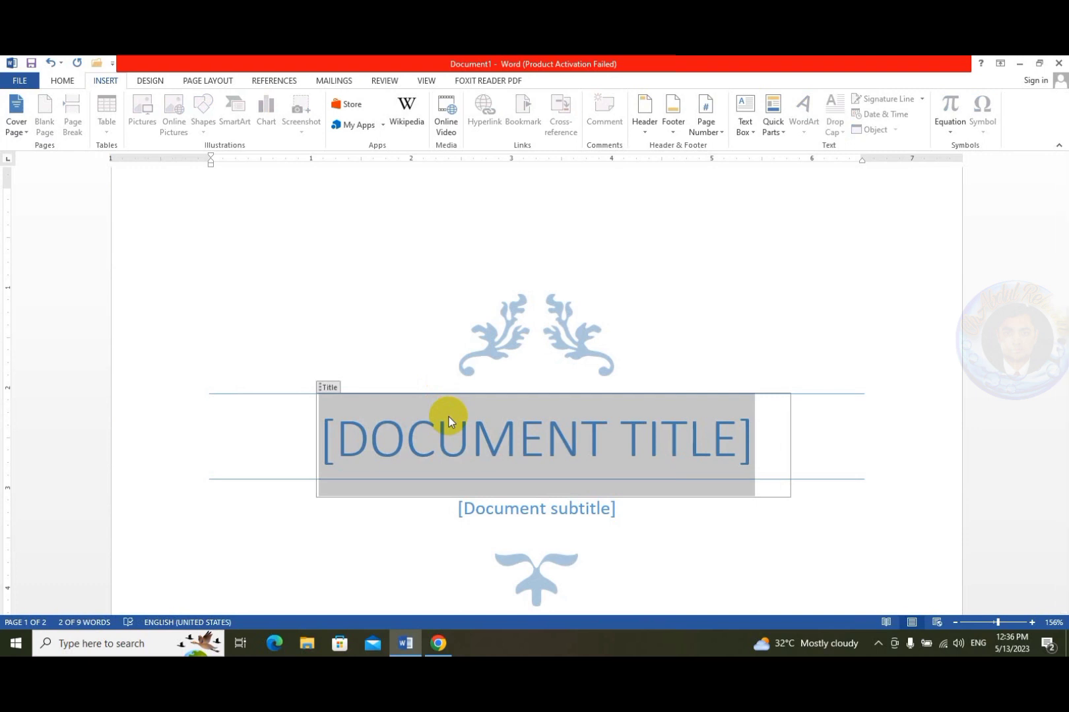
type("M")
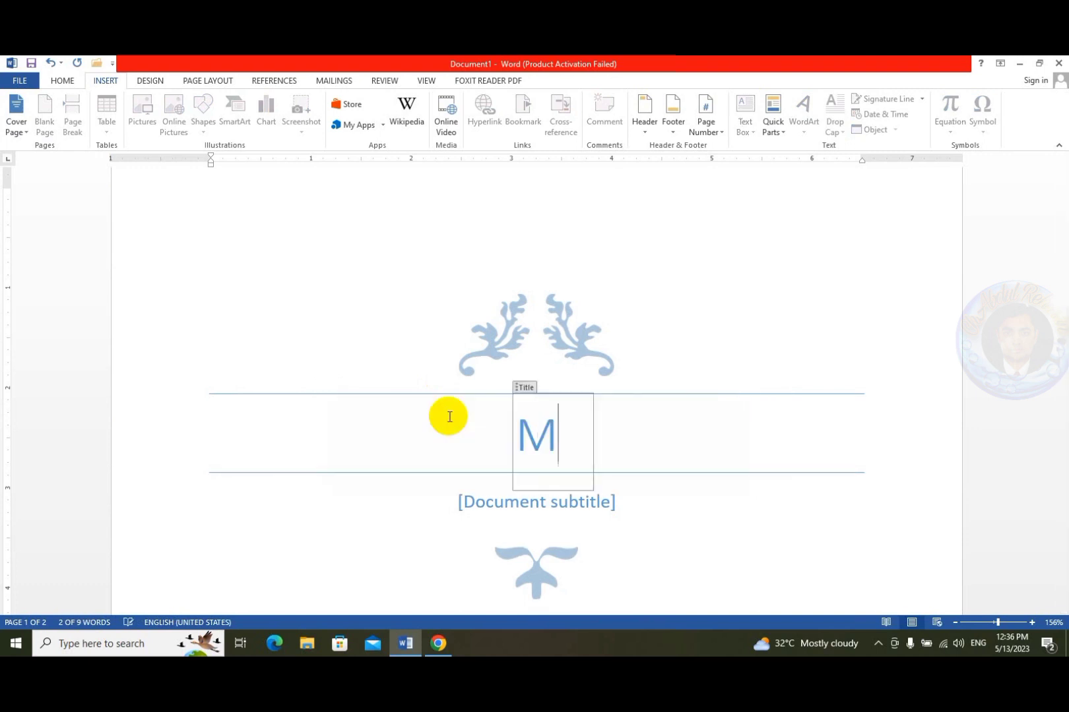
type("ICROSO")
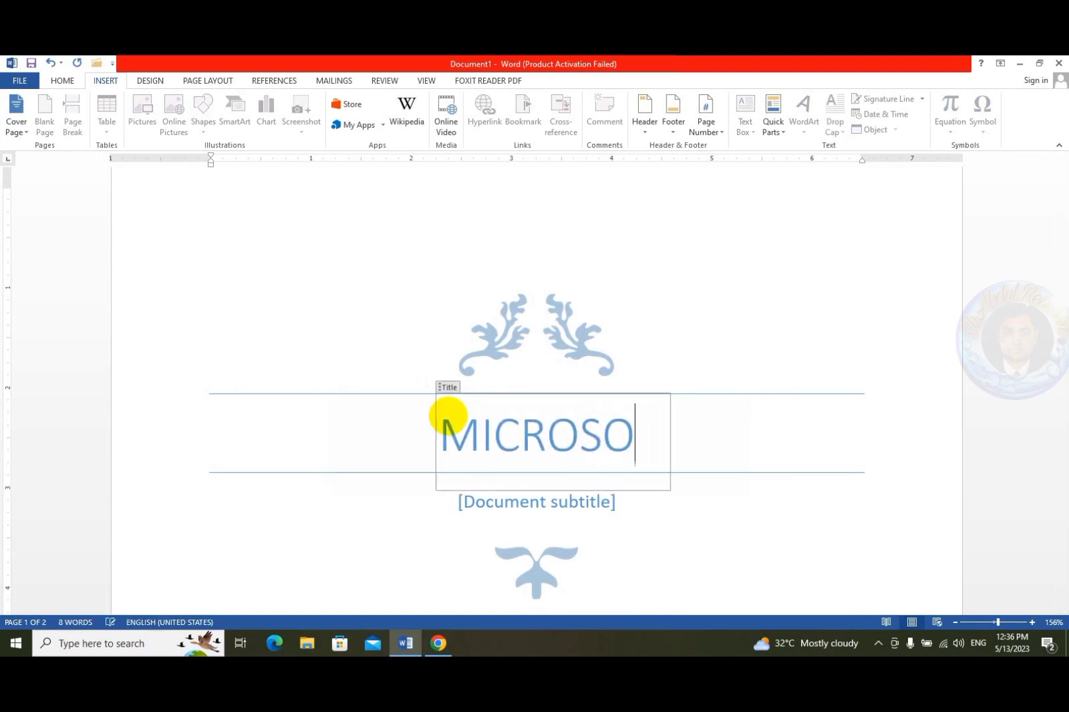
type("FT WORD ")
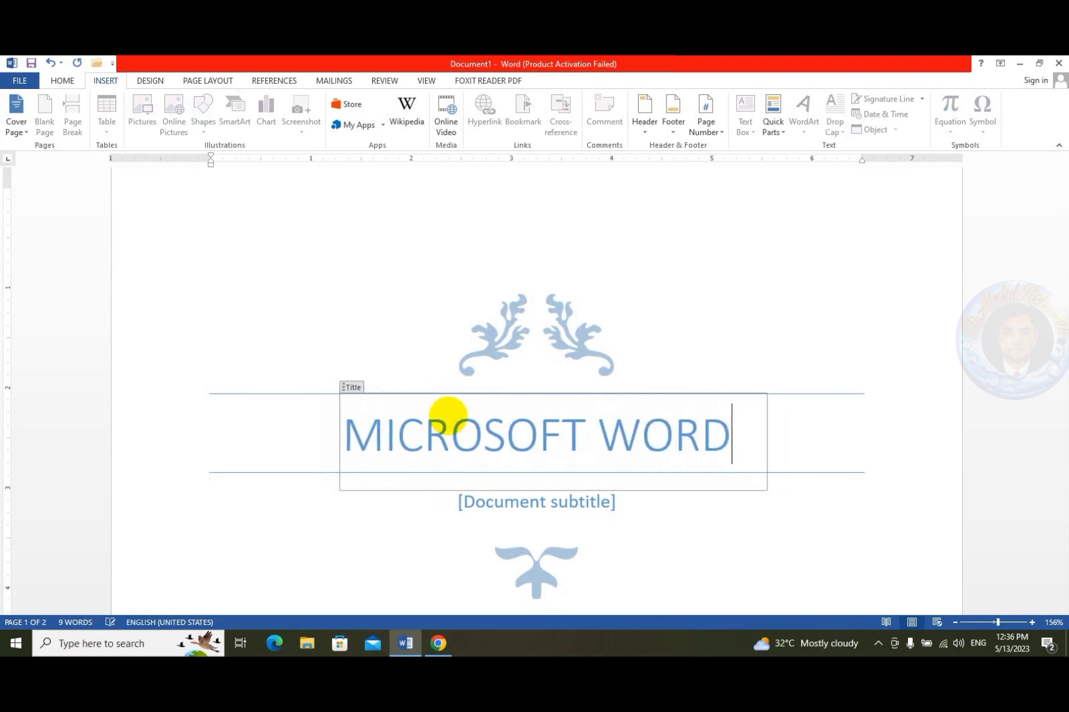
type("201")
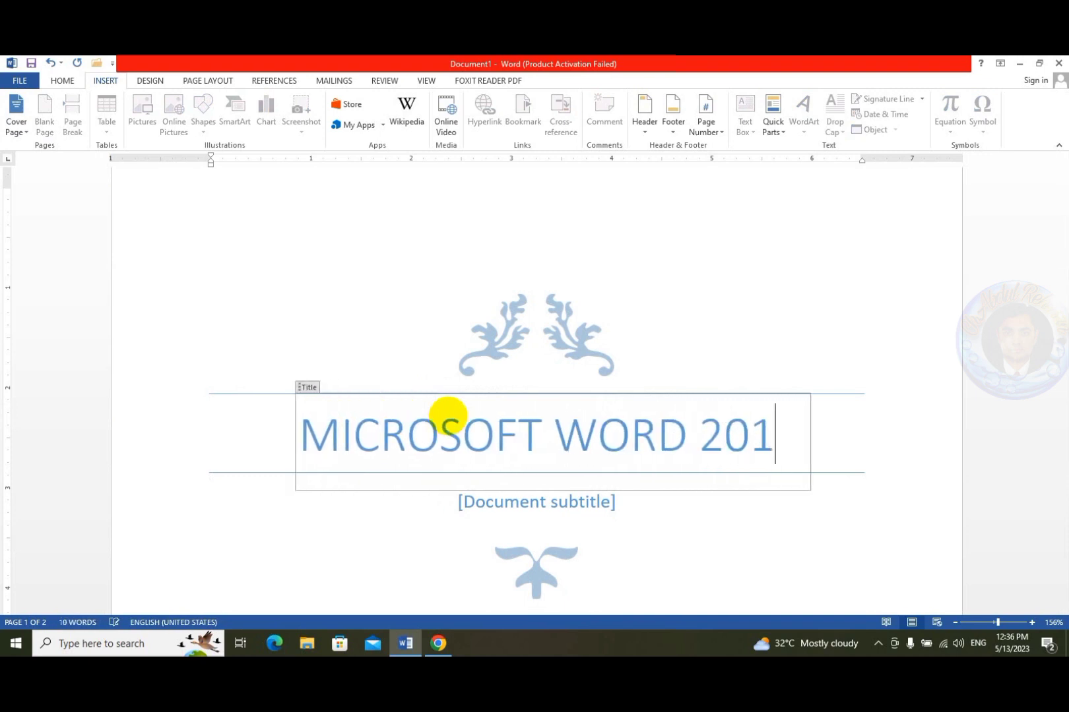
type("3")
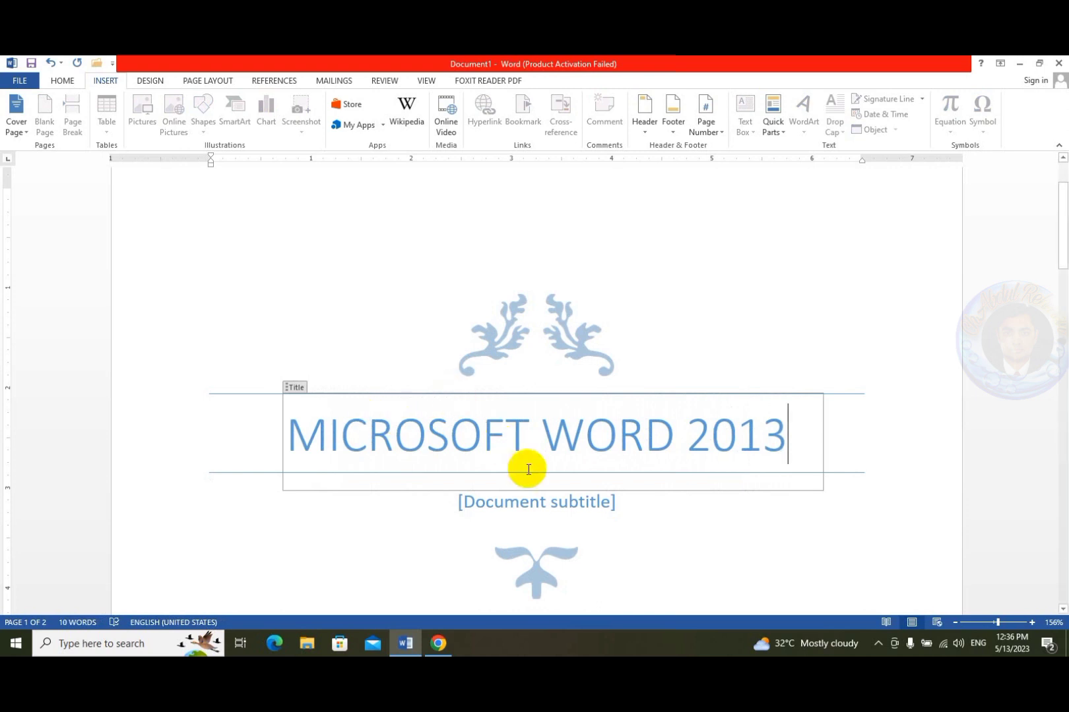
left_click(518, 503)
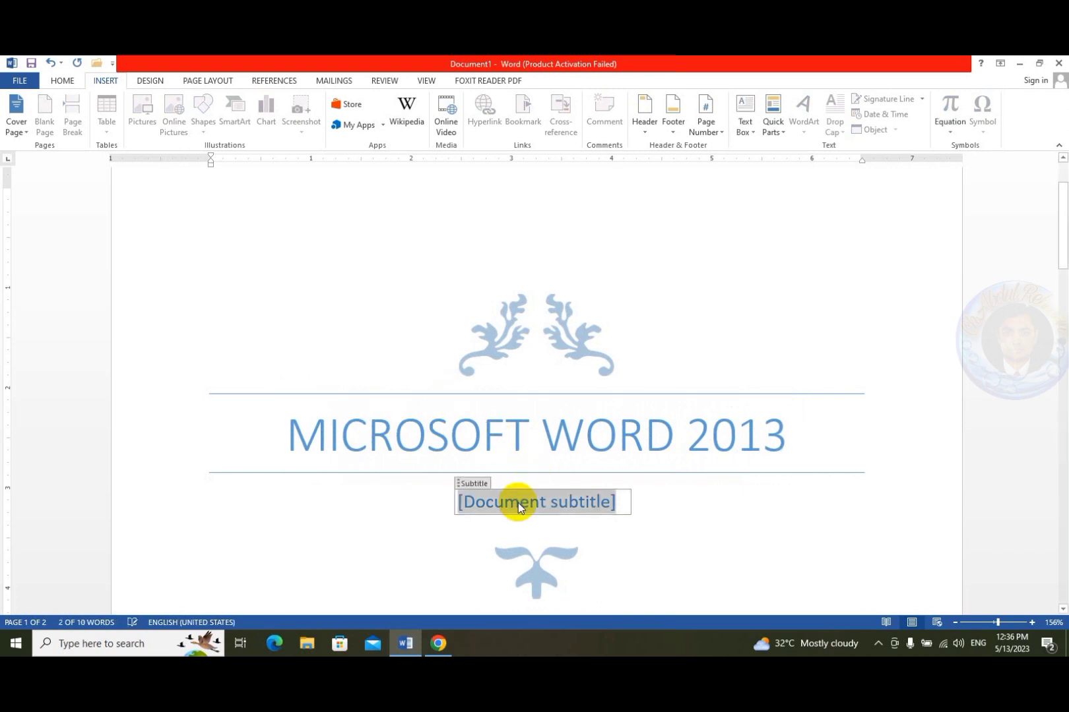
type("O")
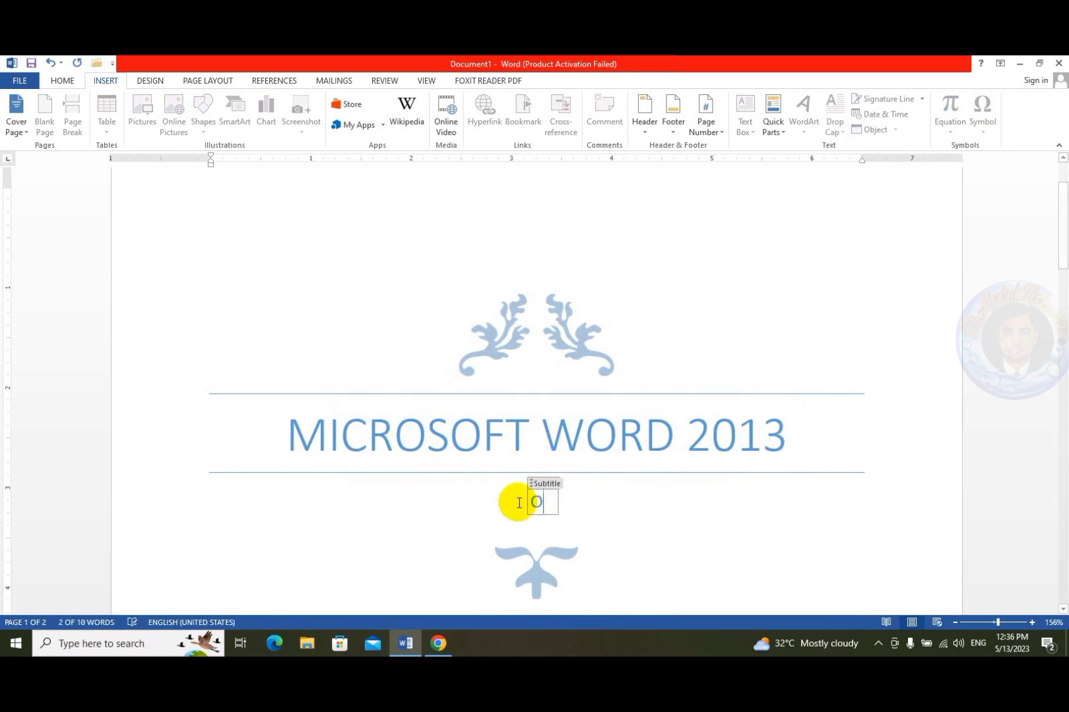
type("FFICE 2")
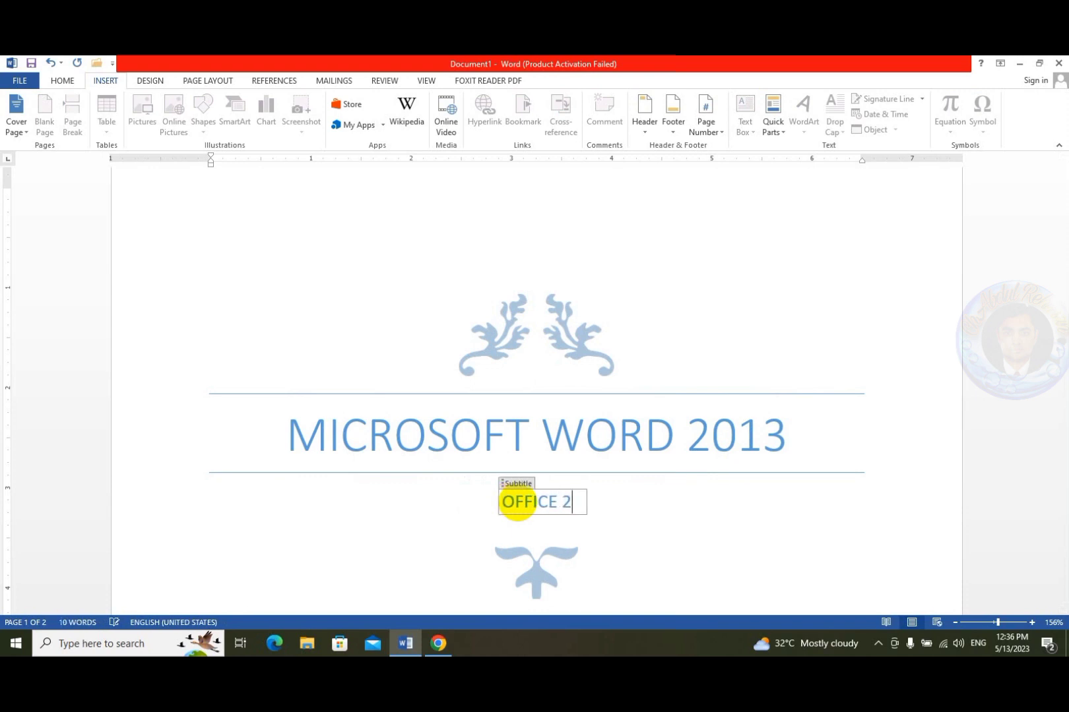
type("01")
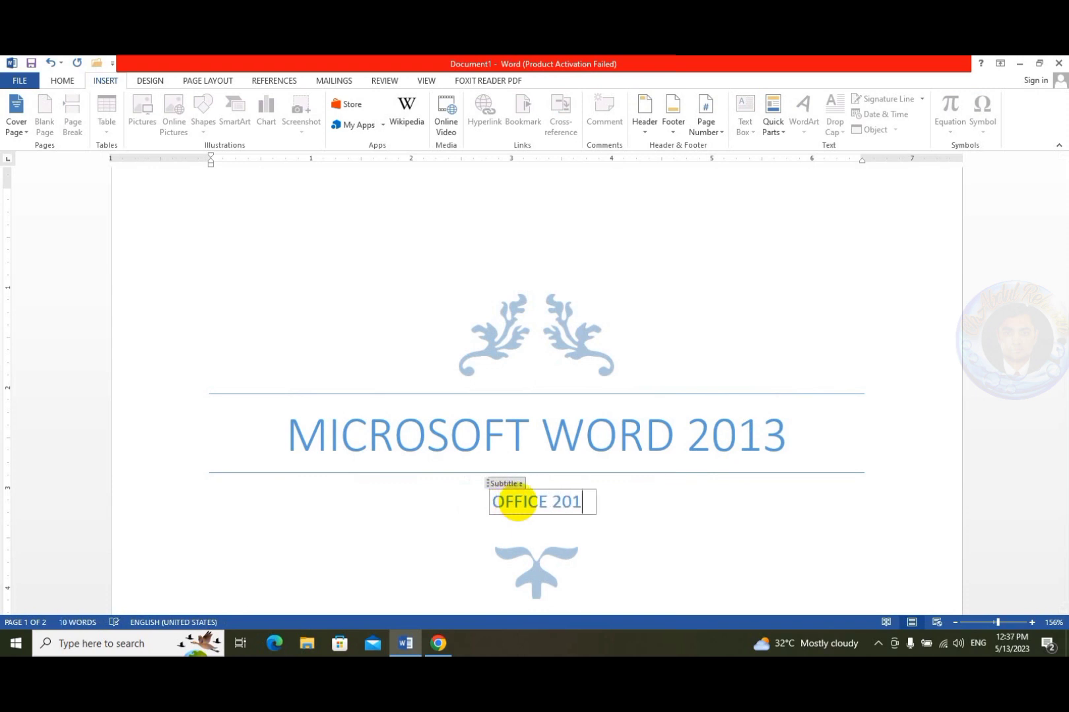
type("3")
mouse_move(1062, 226)
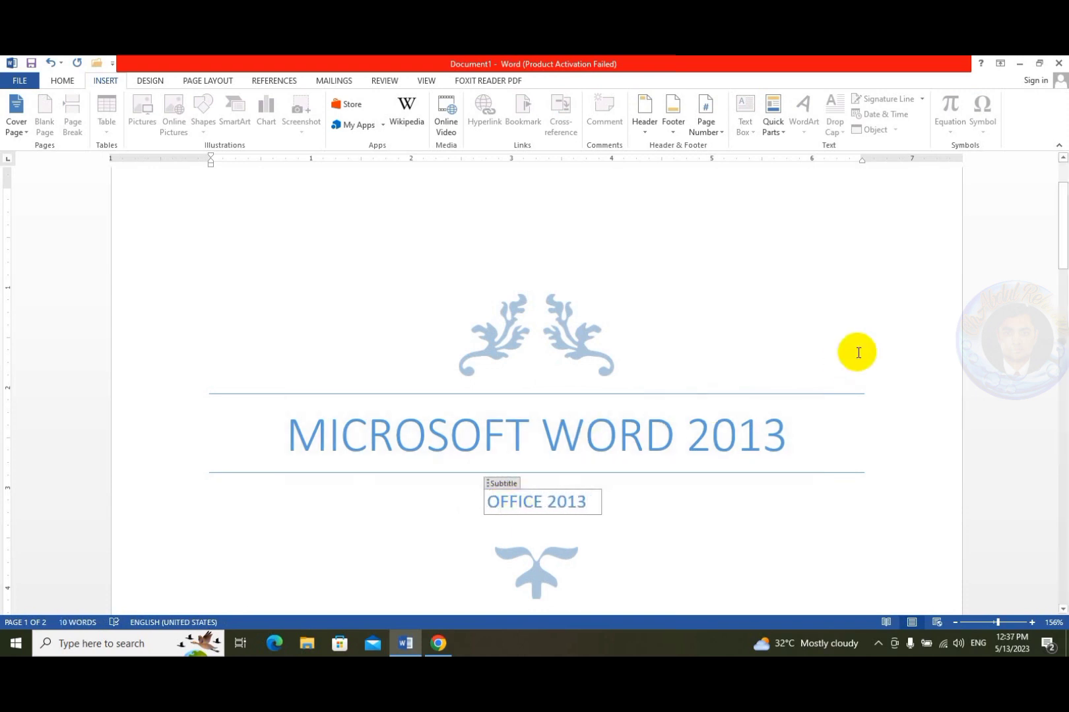
Step: Set the cover page date field to May 13, 2023
left_click_drag(1060, 235, 1063, 363)
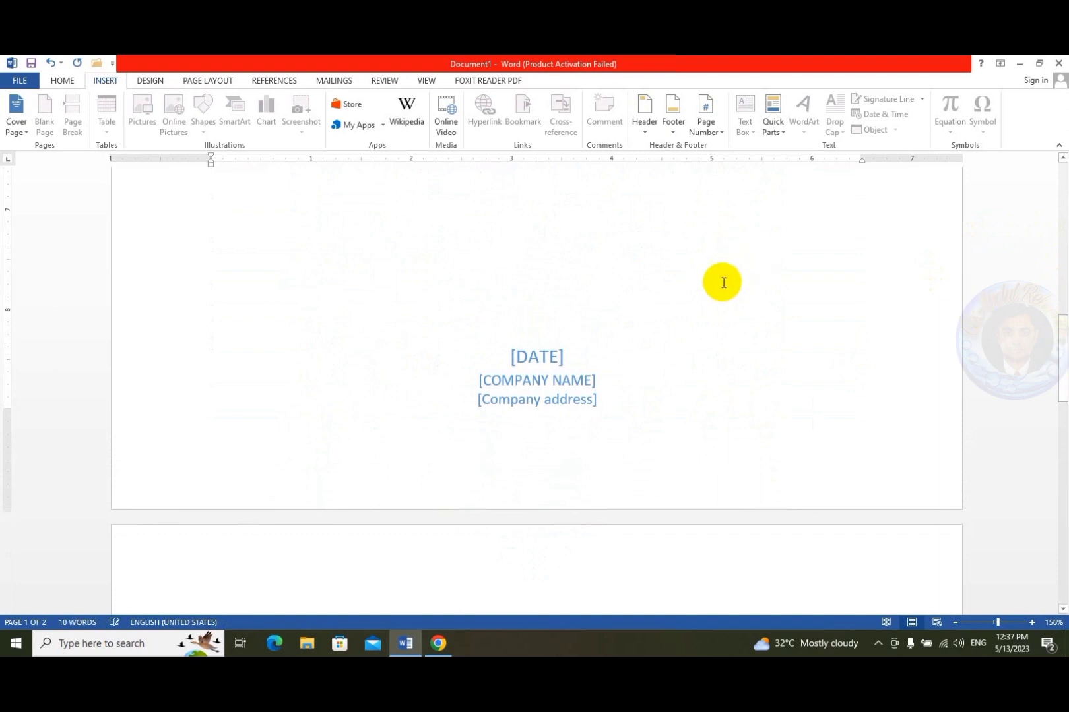
left_click(538, 359)
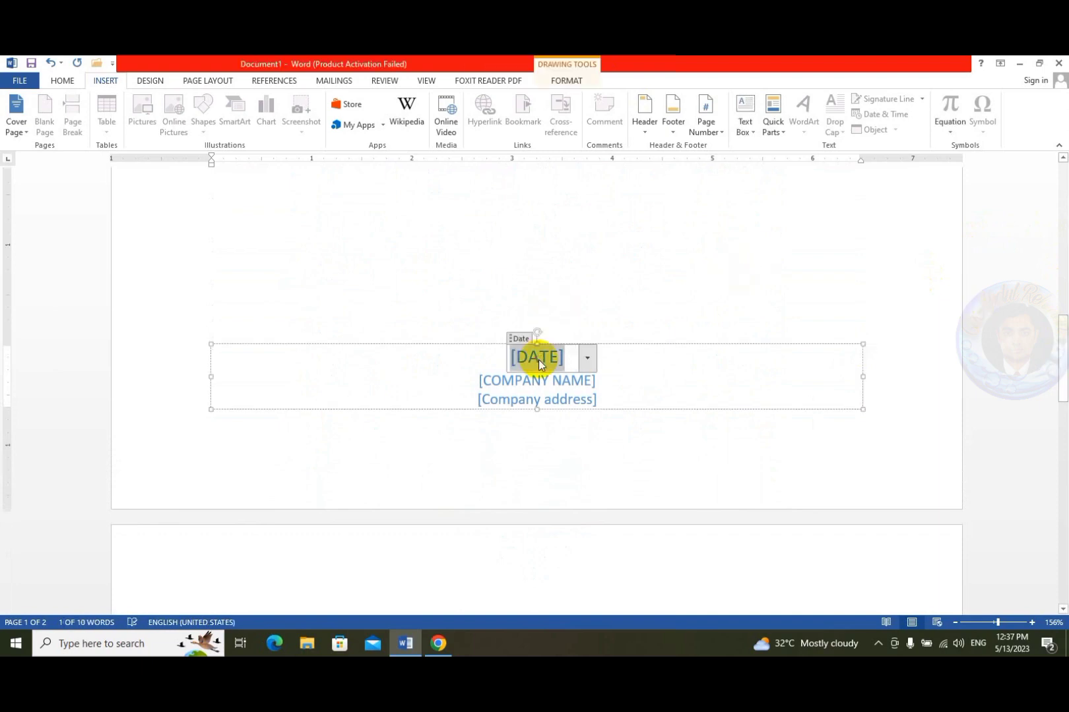
type("13-")
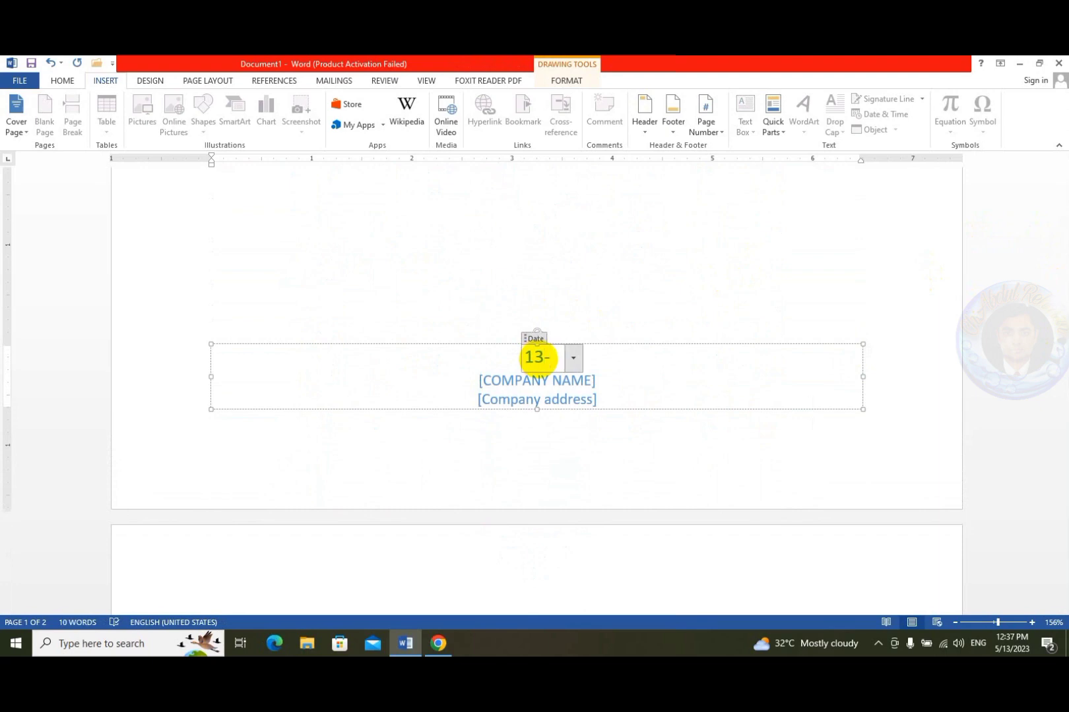
type("05-")
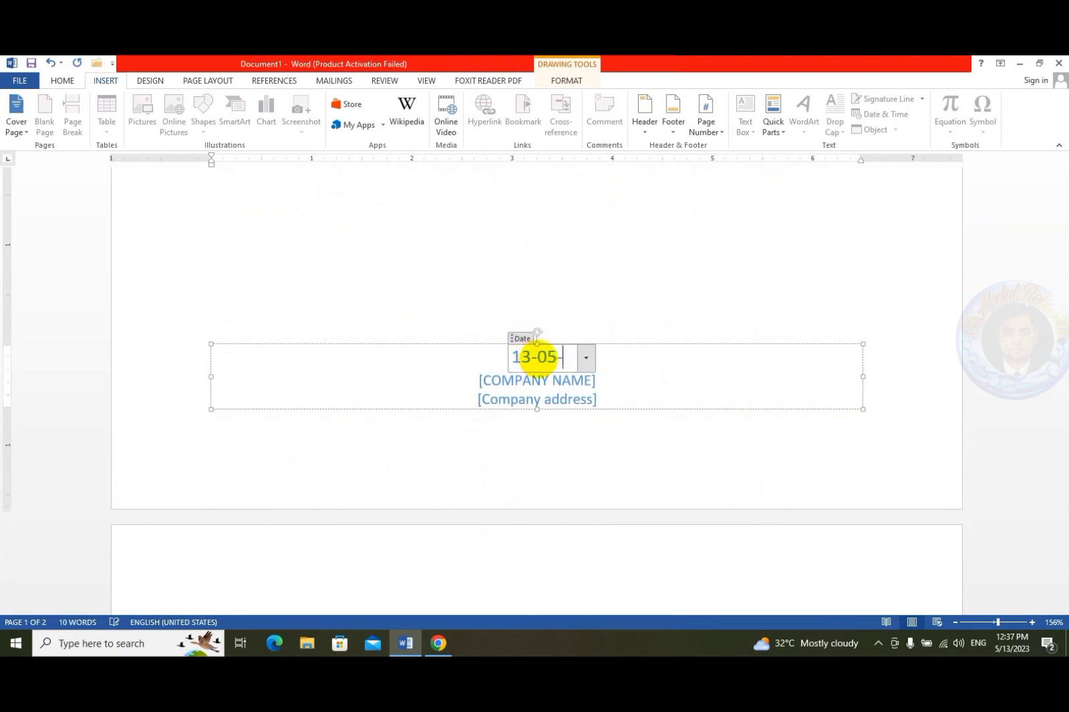
type("201")
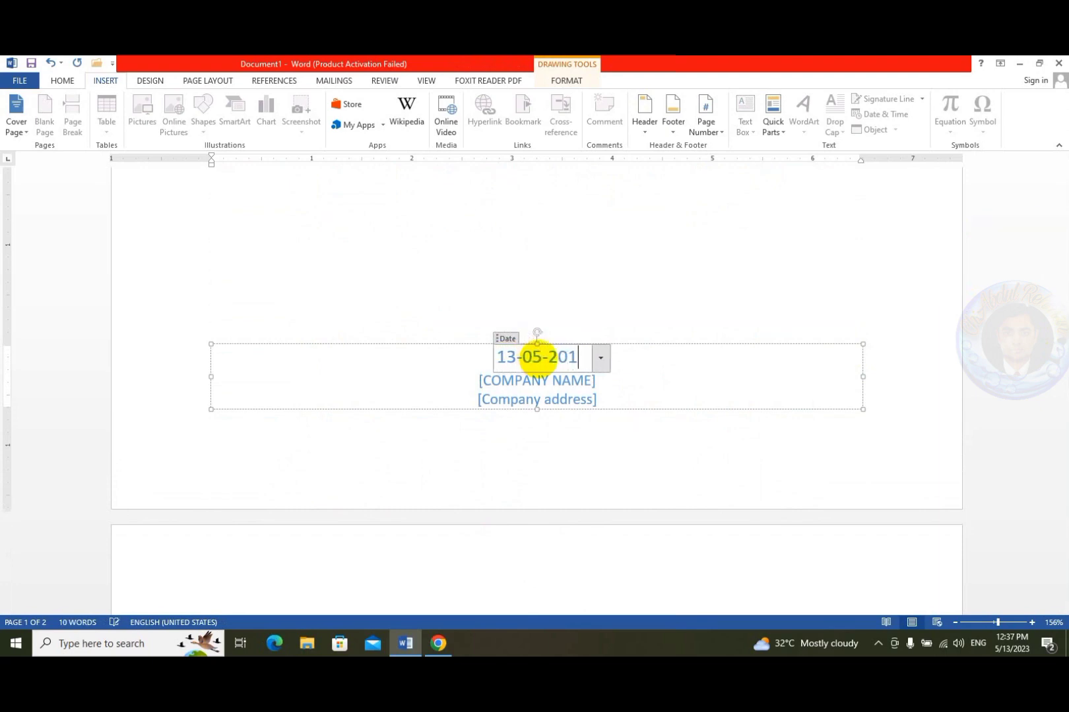
type("23")
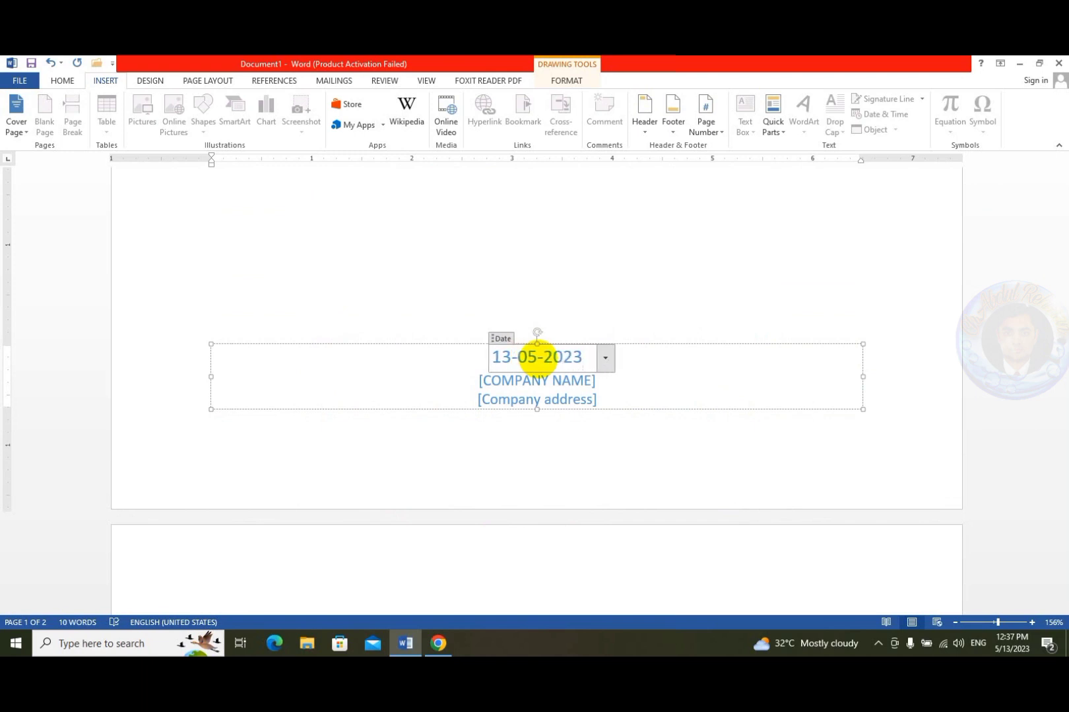
Step: Fill the company name with the author's name and the company address with their social handle
left_click(530, 381)
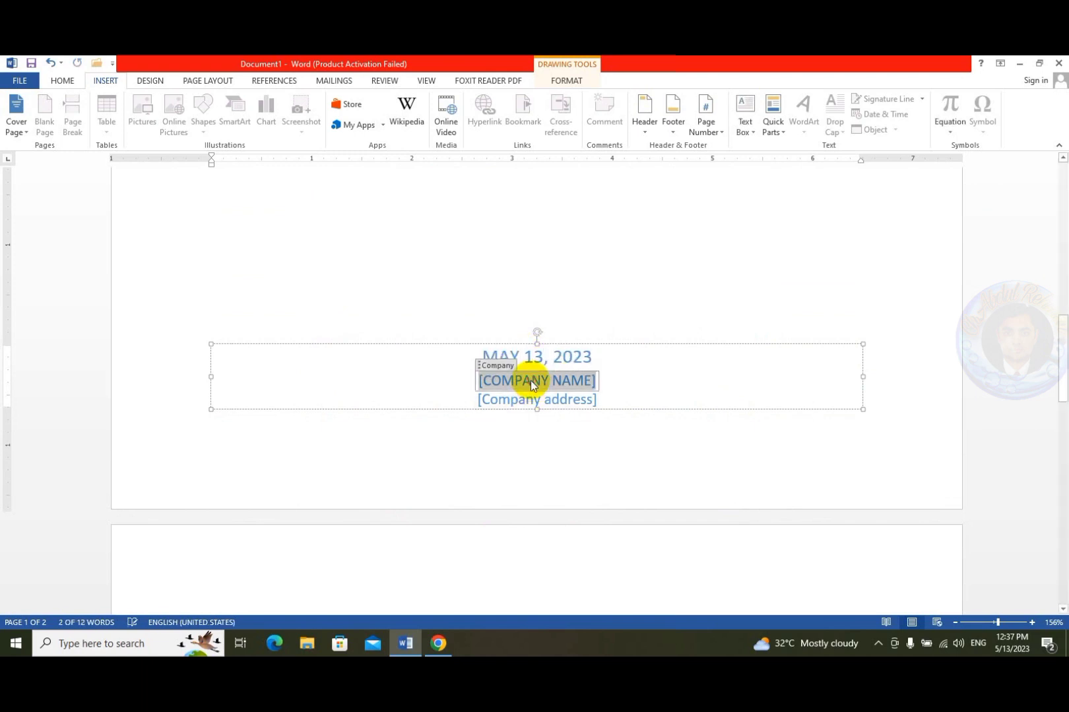
type("C")
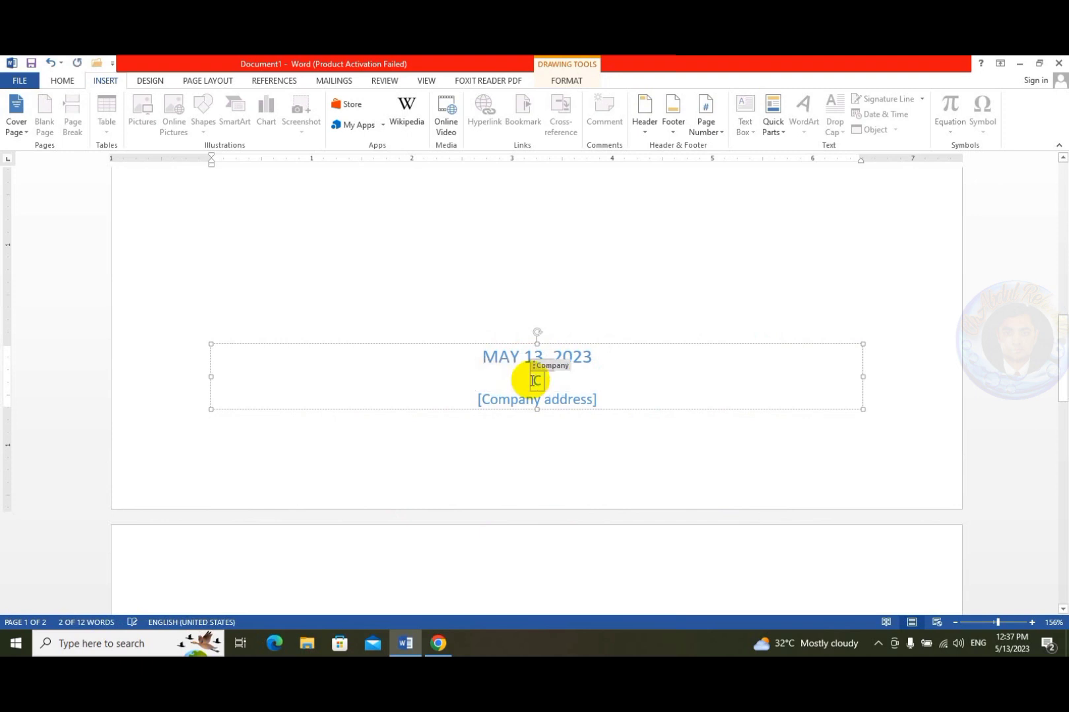
type("H ")
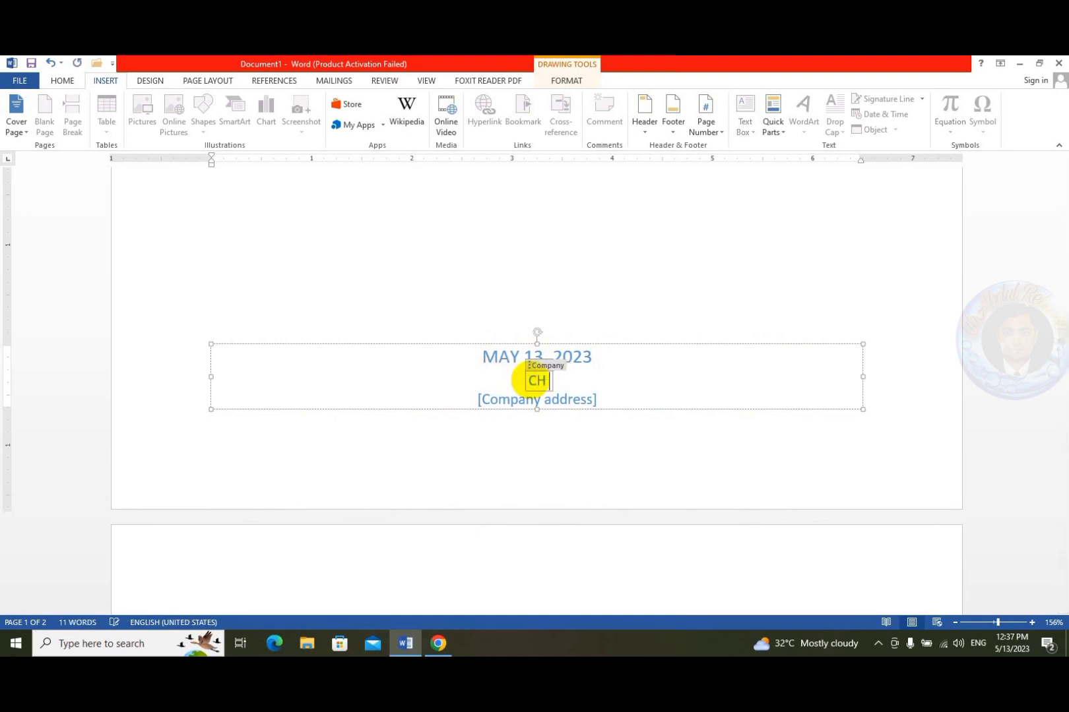
type("ABDU")
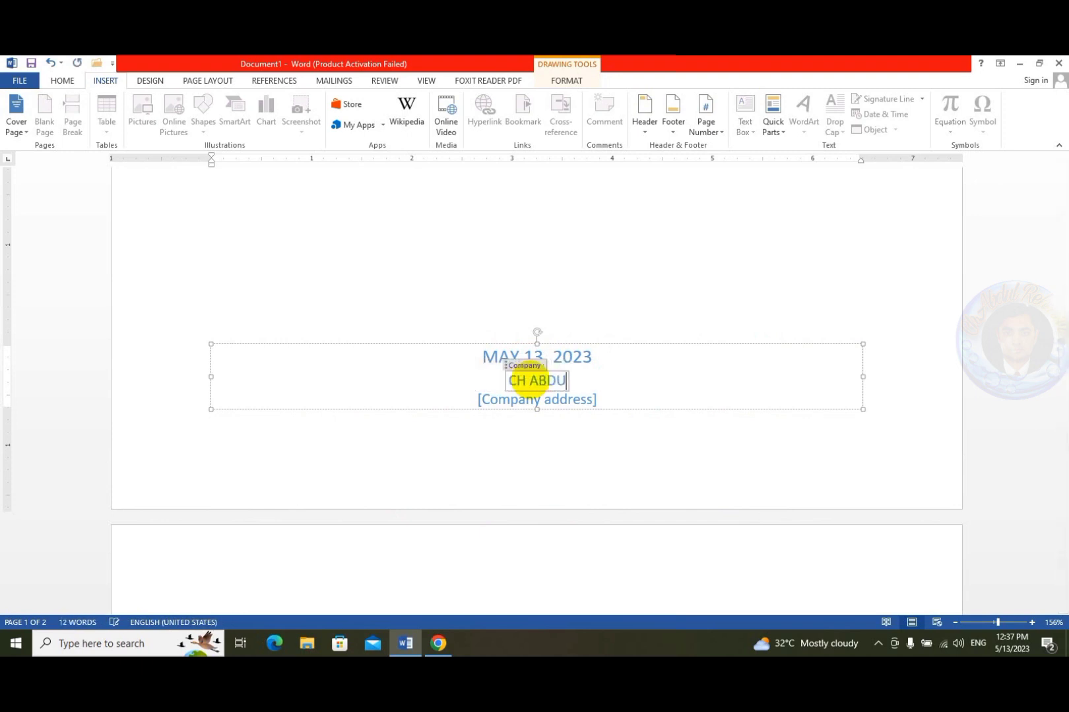
type("L REHMAN")
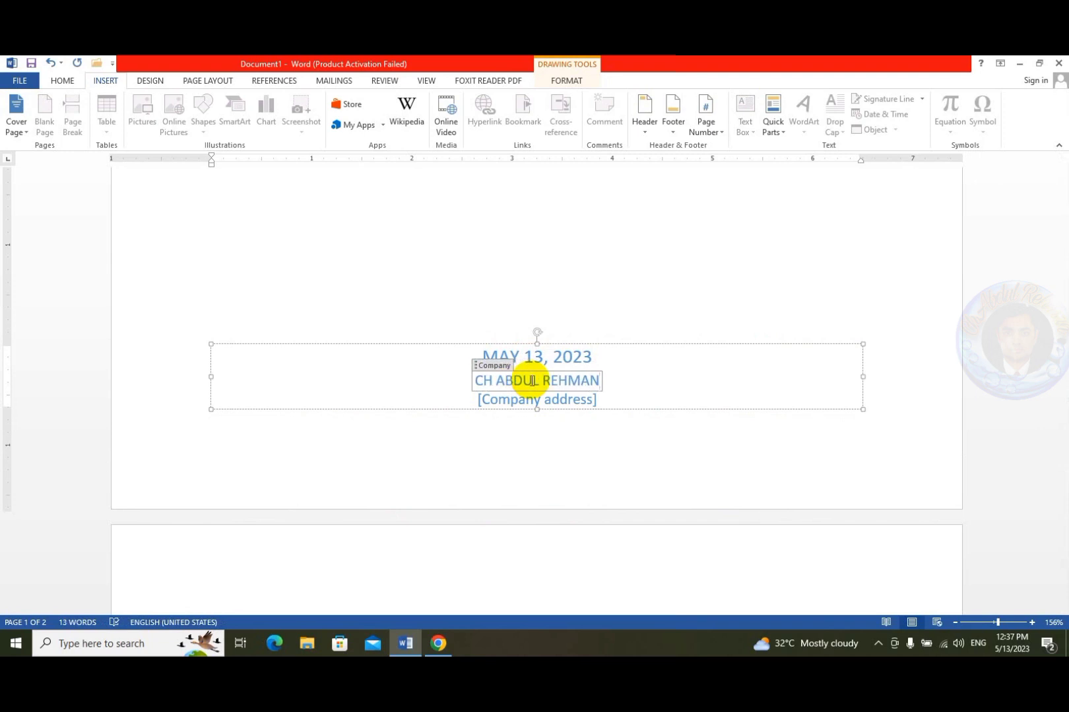
left_click(509, 403)
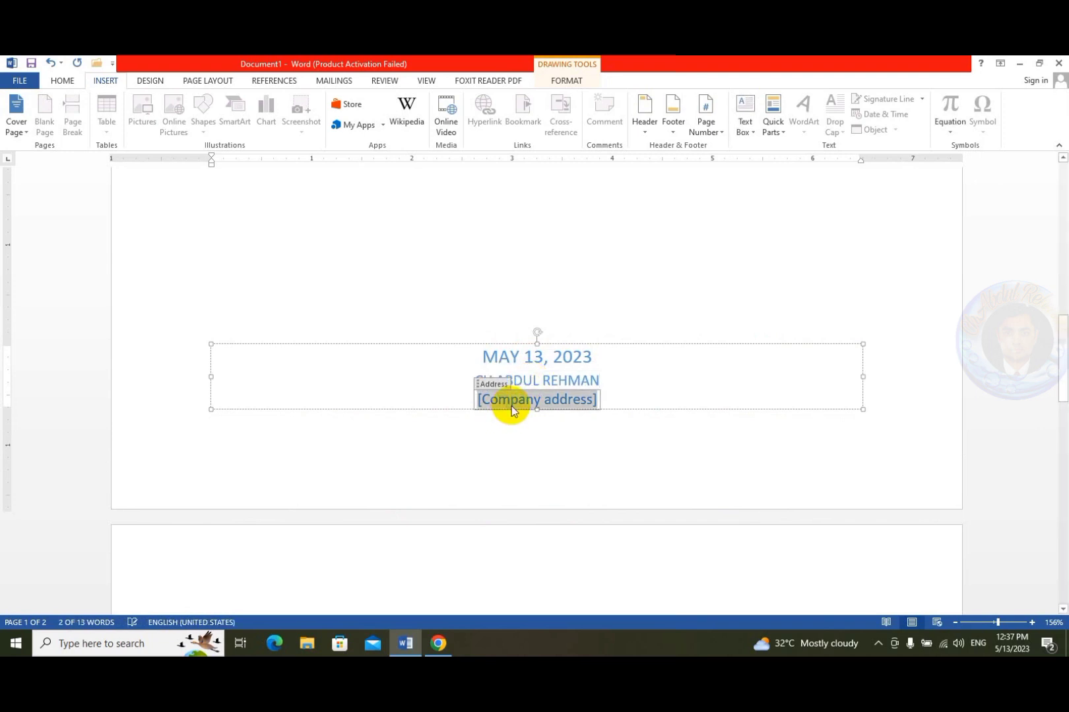
type("@")
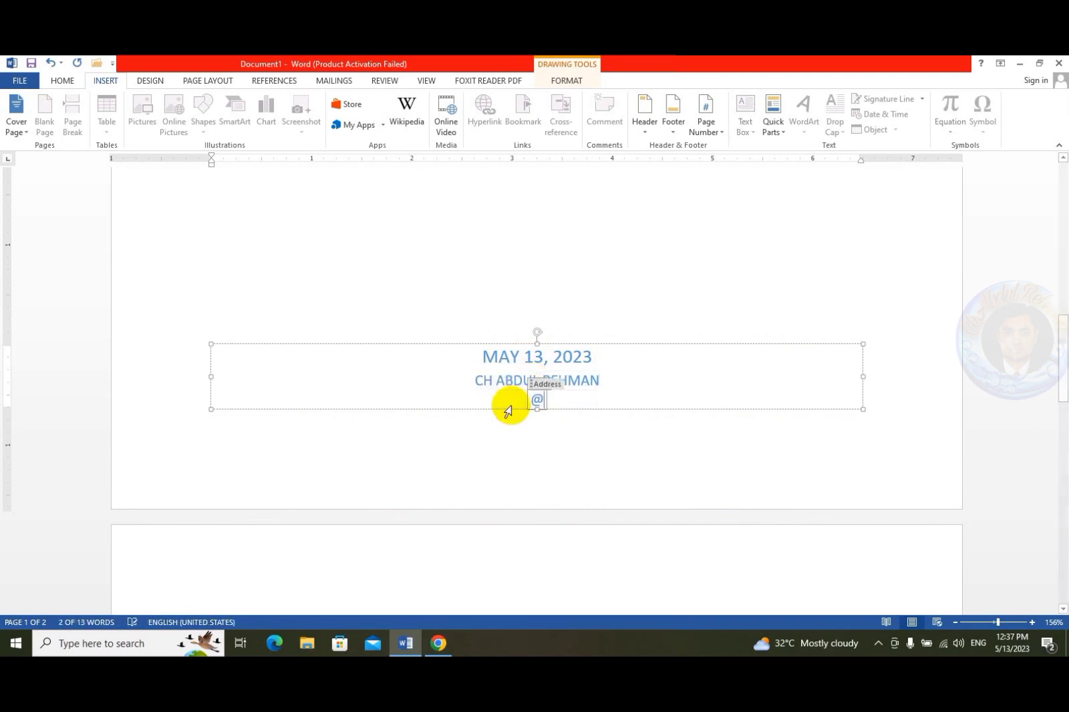
type("abd")
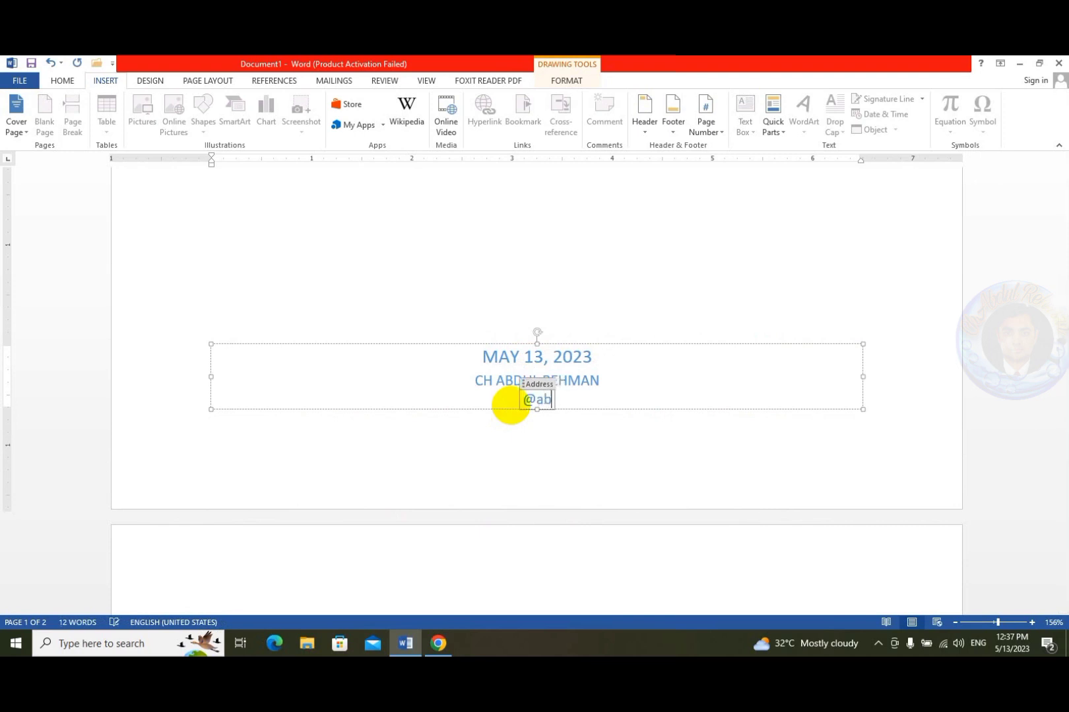
type("ul0")
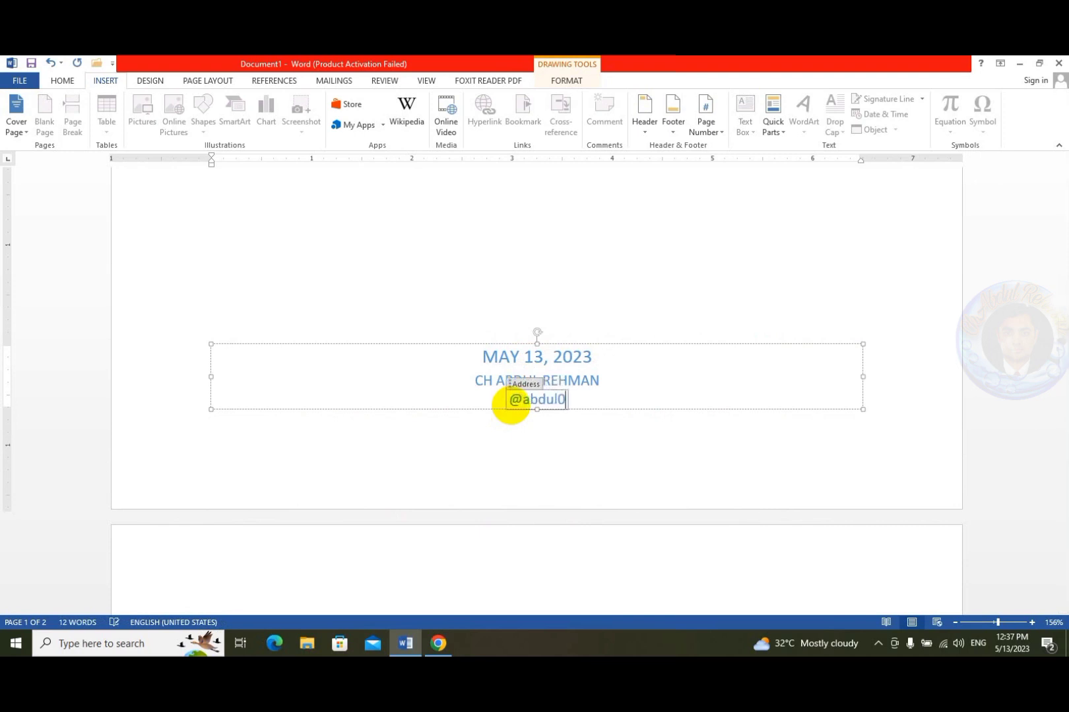
type("4610")
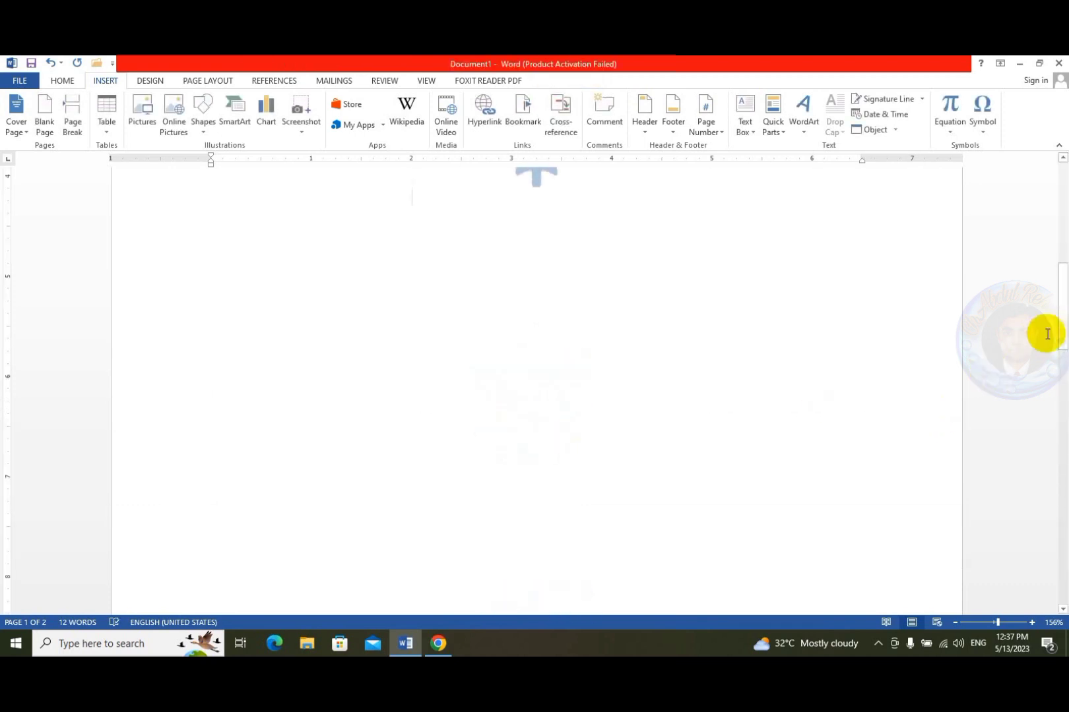
Step: Generate five paragraphs of sample text on page 2 with the =rand() formula
mouse_move(1059, 322)
left_mouse_down()
mouse_move(1055, 237)
mouse_move(1064, 429)
mouse_move(1063, 419)
left_mouse_up()
left_click(726, 386)
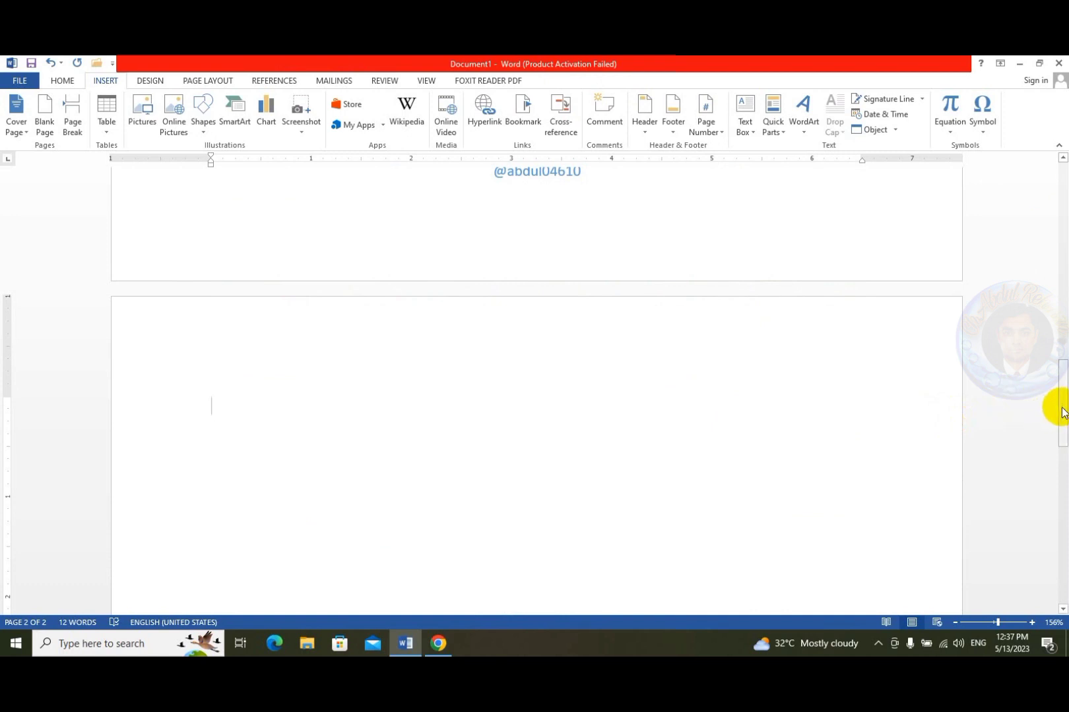
left_click_drag(1063, 409, 1058, 433)
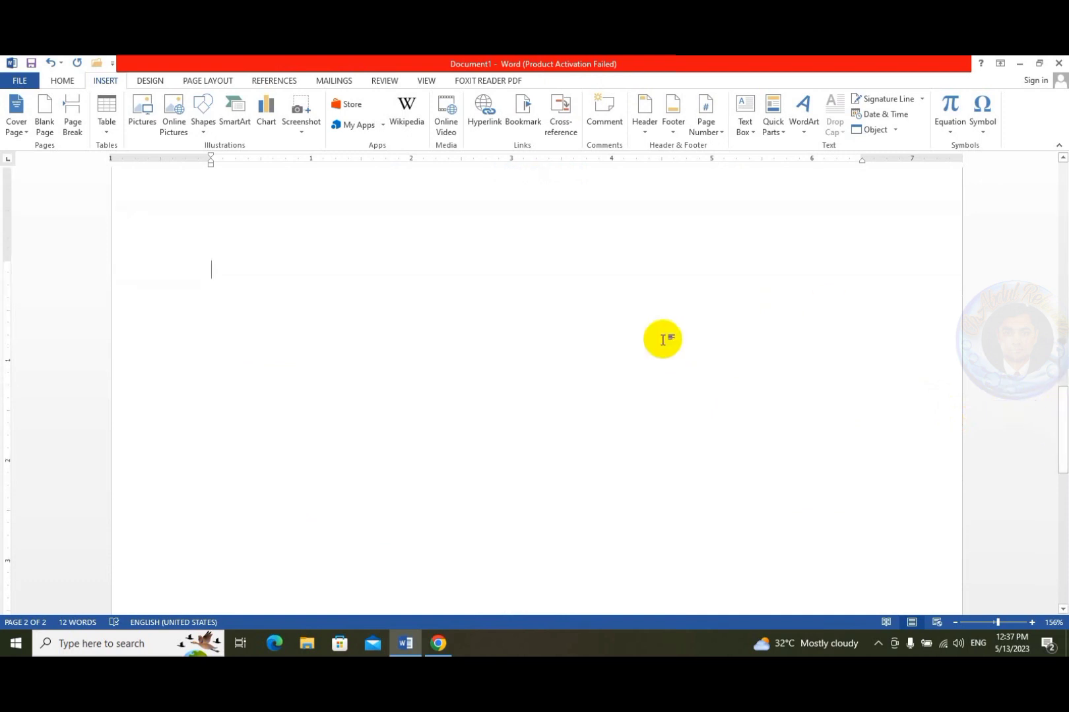
type("=rand(")
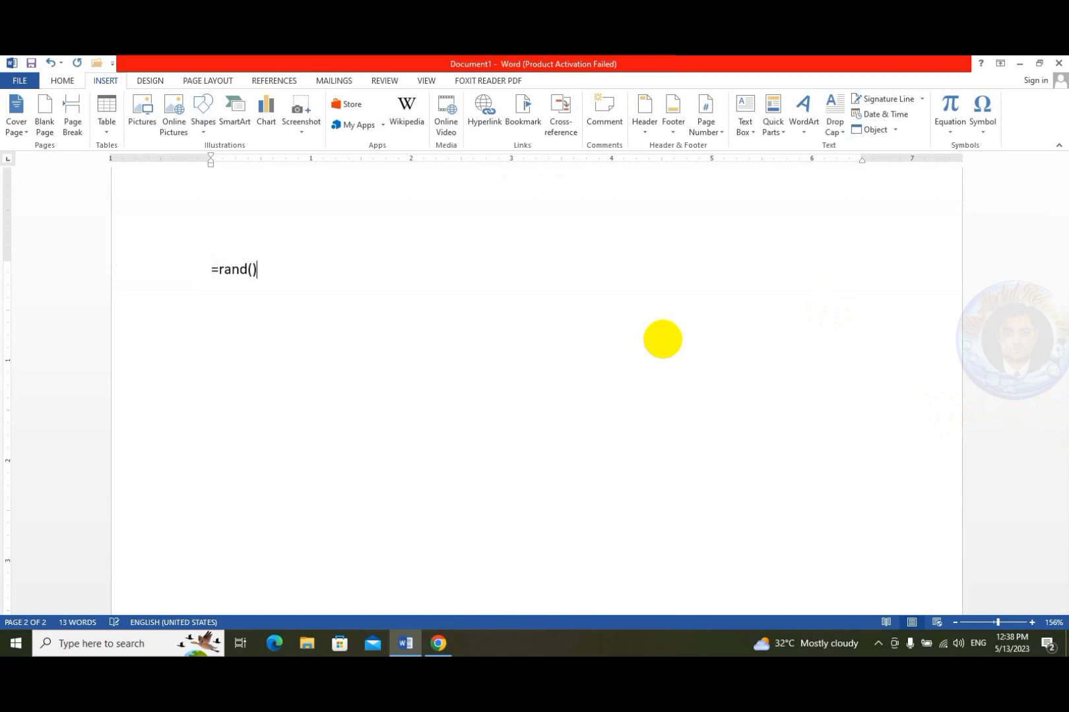
key("Return")
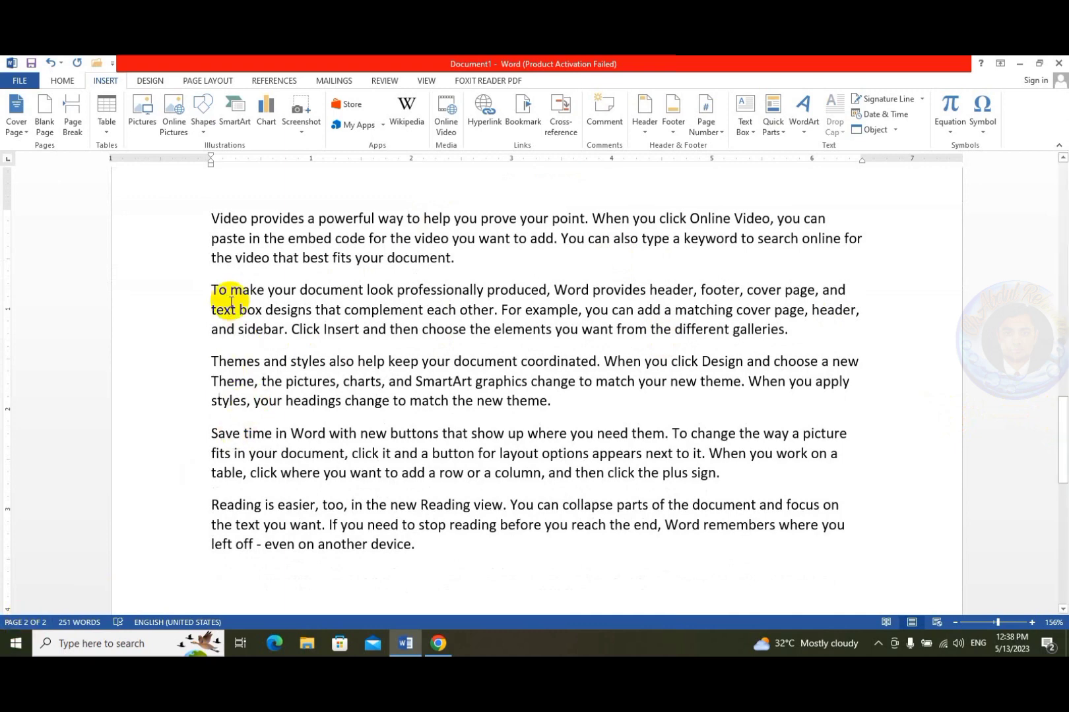
Step: Copy the five sample paragraphs and paste them twice after the last paragraph
left_click(212, 217)
left_click_drag(212, 217, 440, 539)
key("ctrl+c")
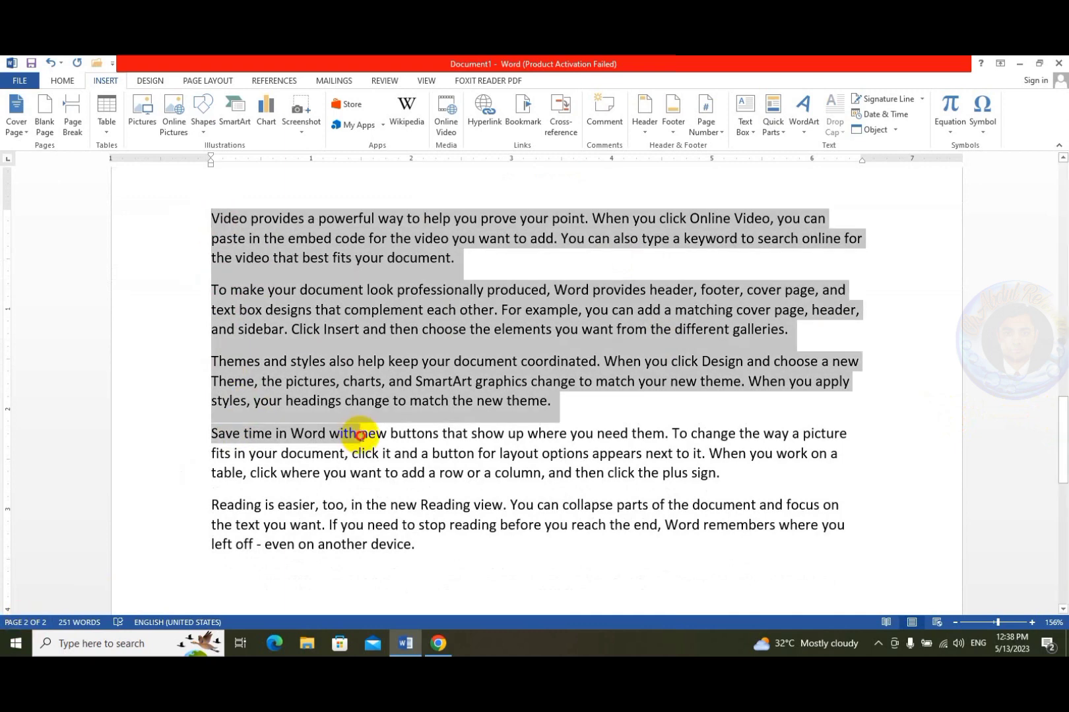
left_click(439, 551)
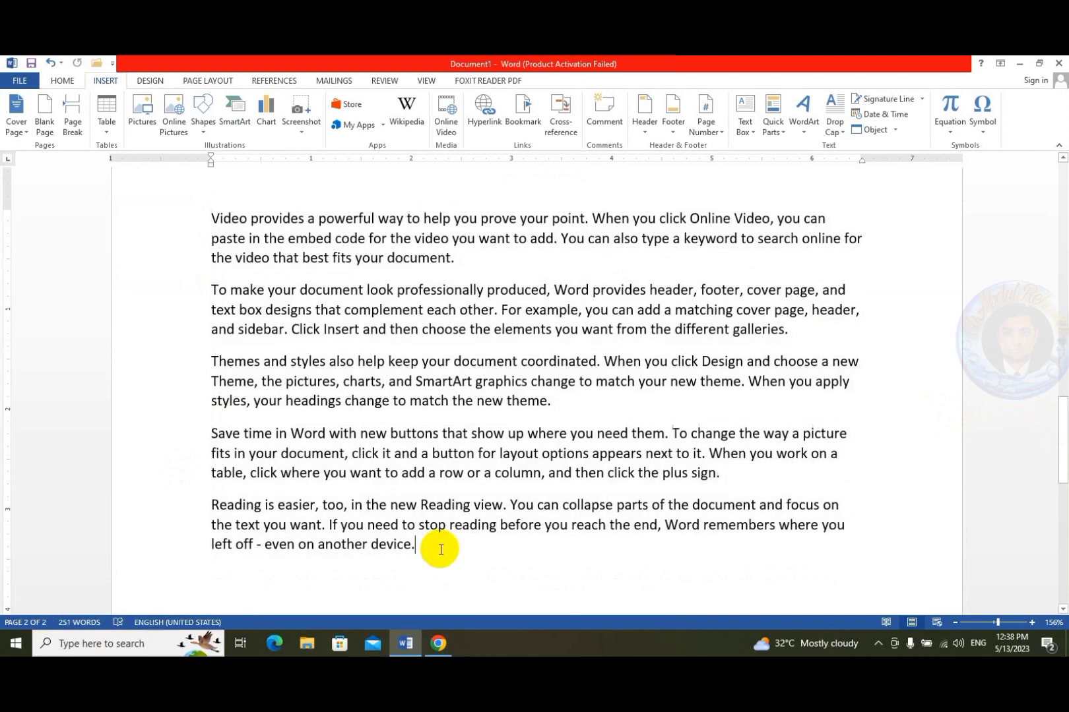
key("Return")
key("ctrl+v")
key("ctrl+v")
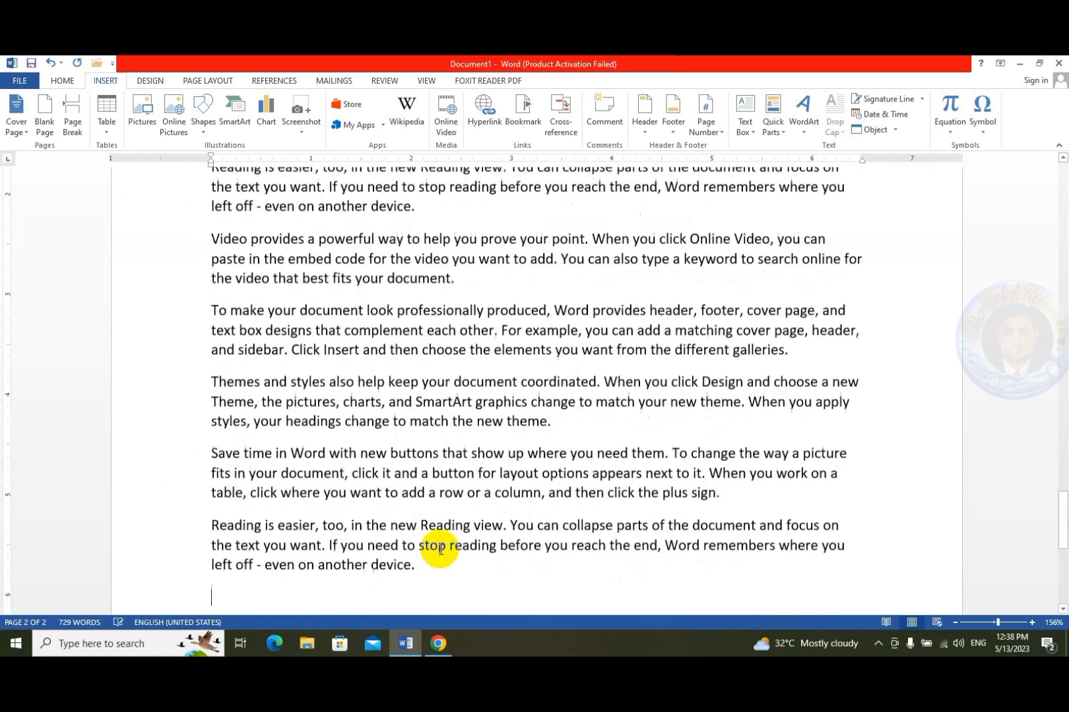
key("ctrl+v")
key("ctrl+v")
key("ctrl+v")
key("ctrl+v")
key("ctrl+v")
key("ctrl+v")
key("ctrl+v")
key("ctrl+v")
key("ctrl+v")
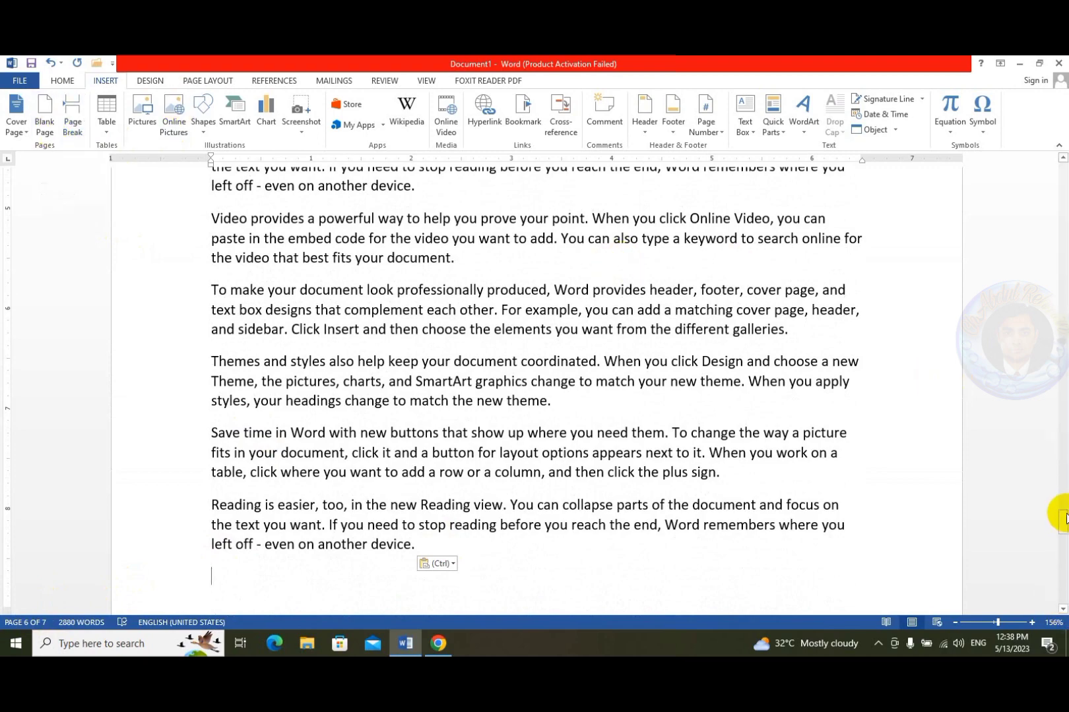
mouse_move(1062, 523)
left_mouse_down()
mouse_move(1060, 386)
mouse_move(1055, 399)
left_mouse_up()
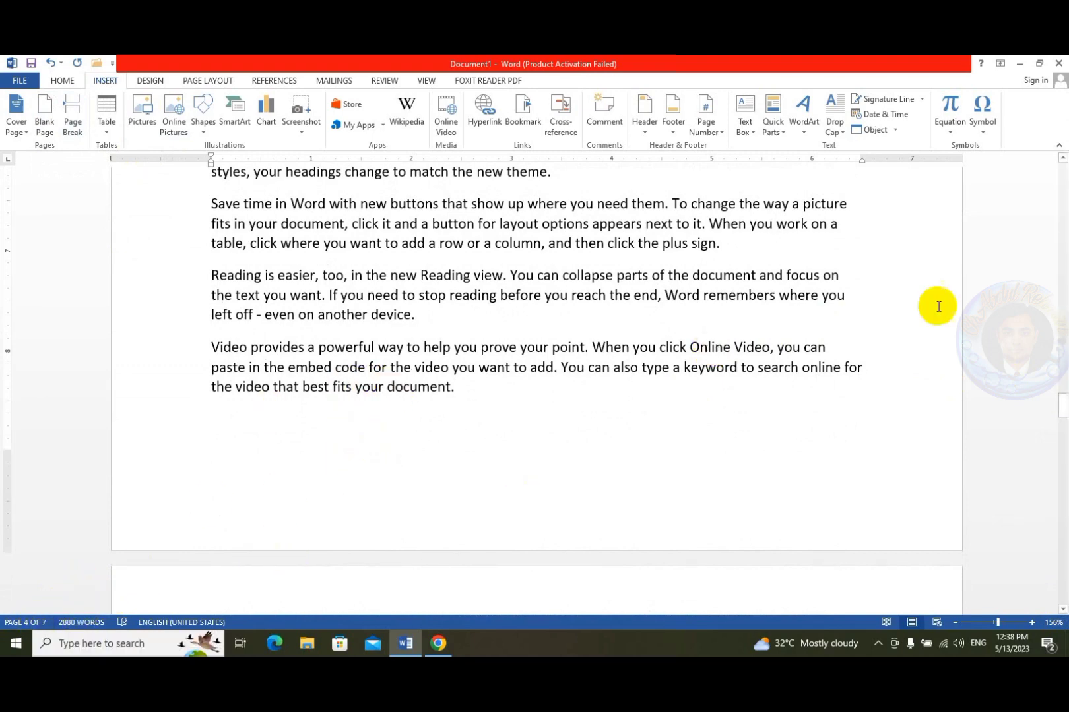
Step: Add a blank page after the paragraph ending 'the video that best fits your document.'
left_click(1062, 609)
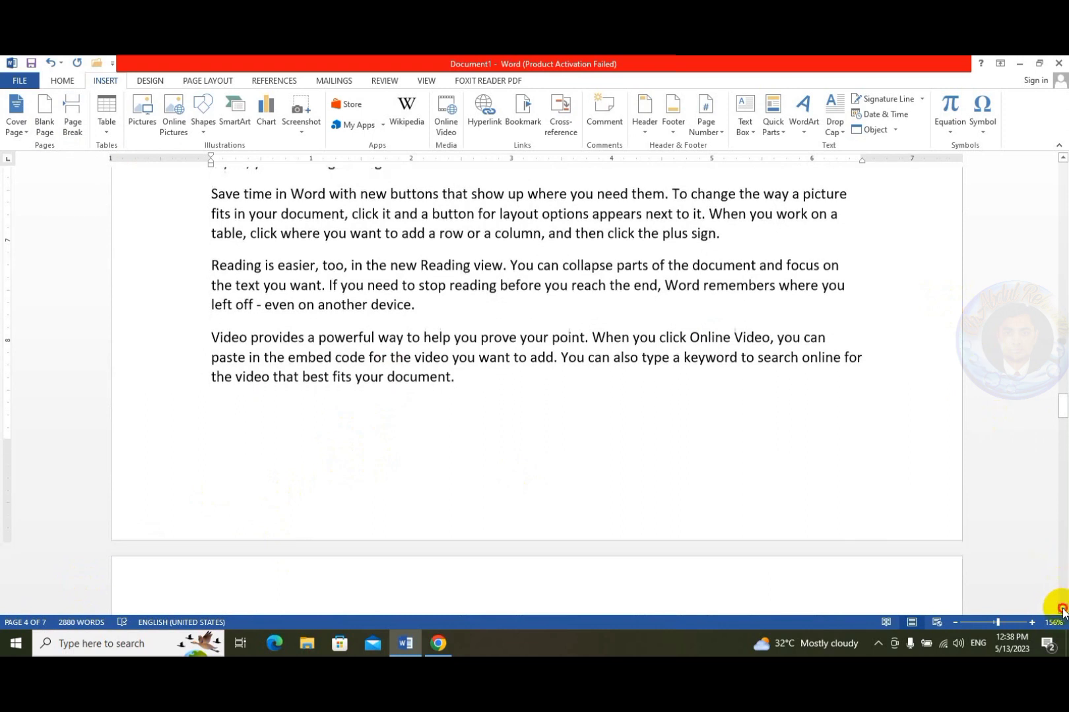
left_click(1062, 609)
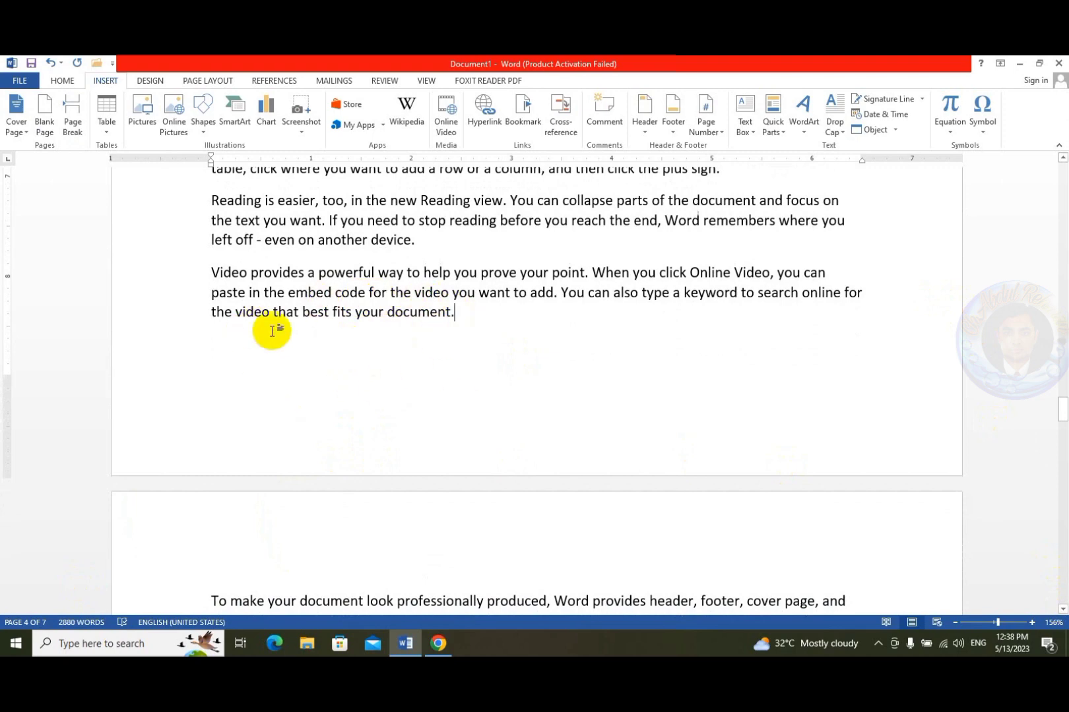
left_click(43, 121)
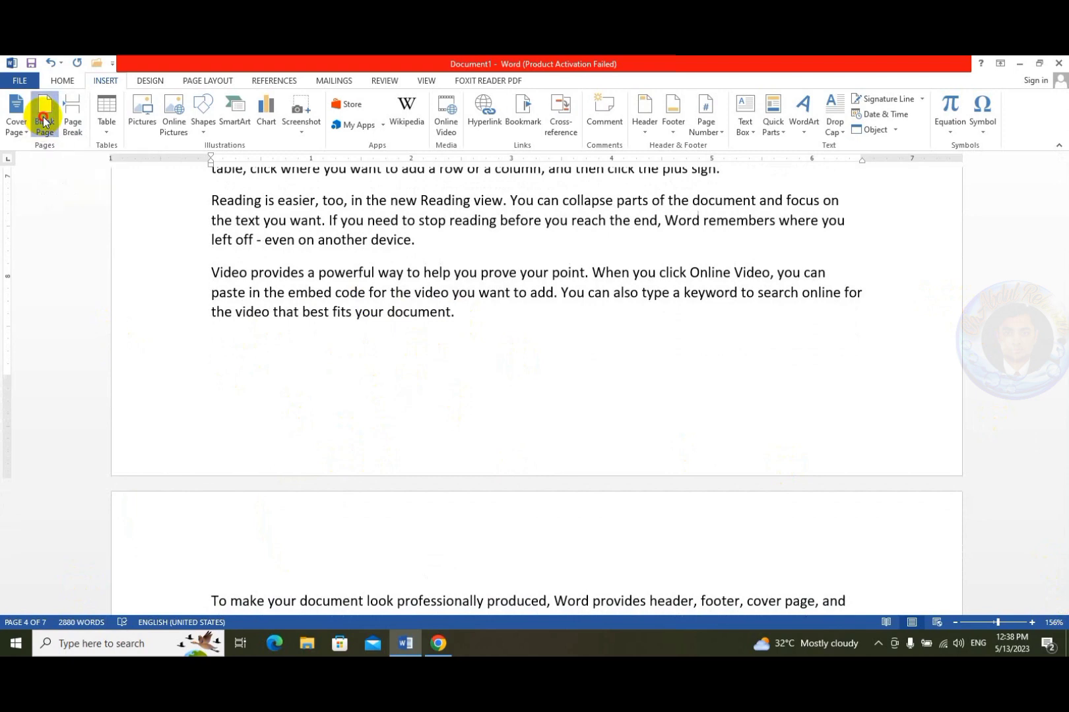
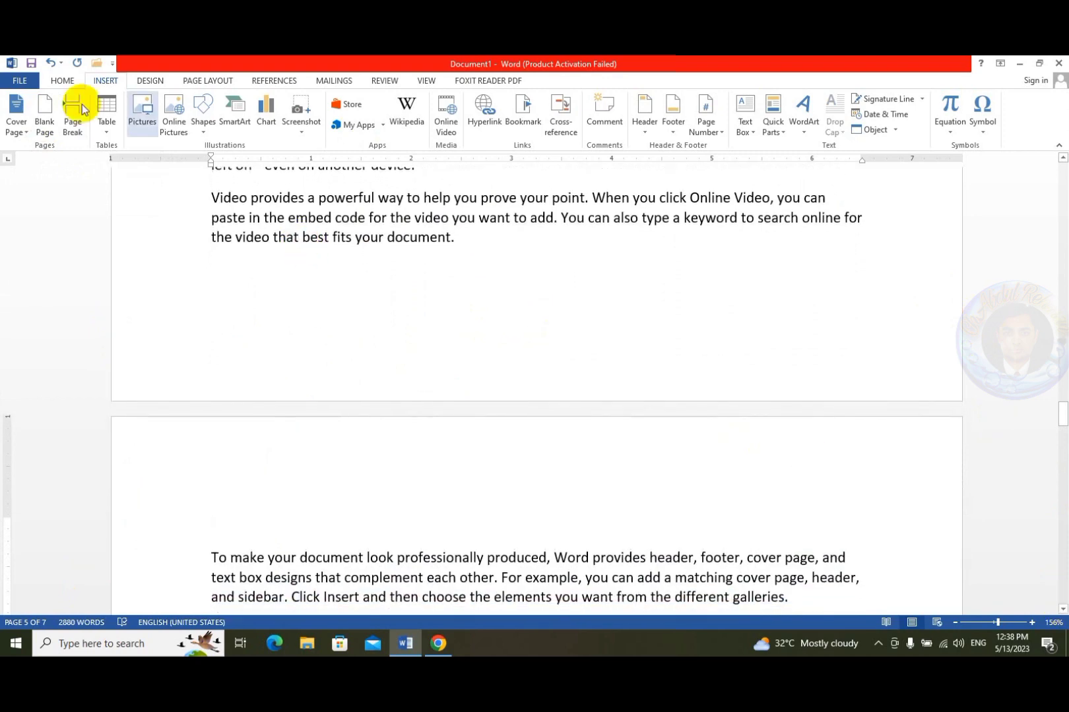
Step: Insert a blank page before the paragraph, delete it, then restore it with Ctrl+Z
left_click(44, 117)
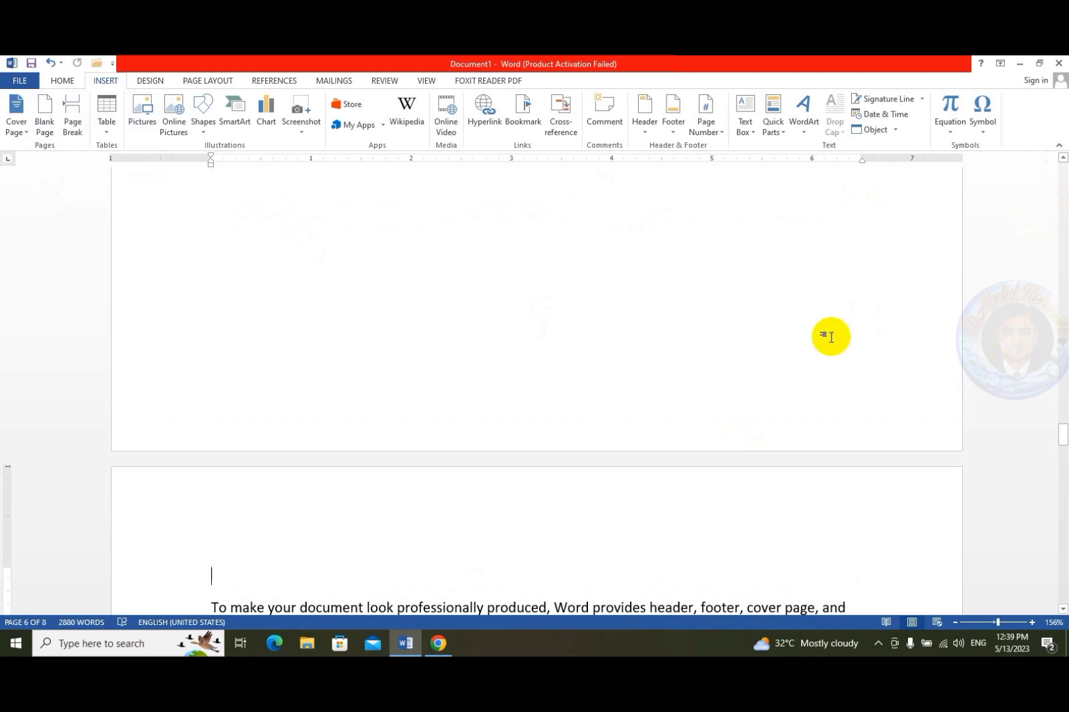
key("BackSpace")
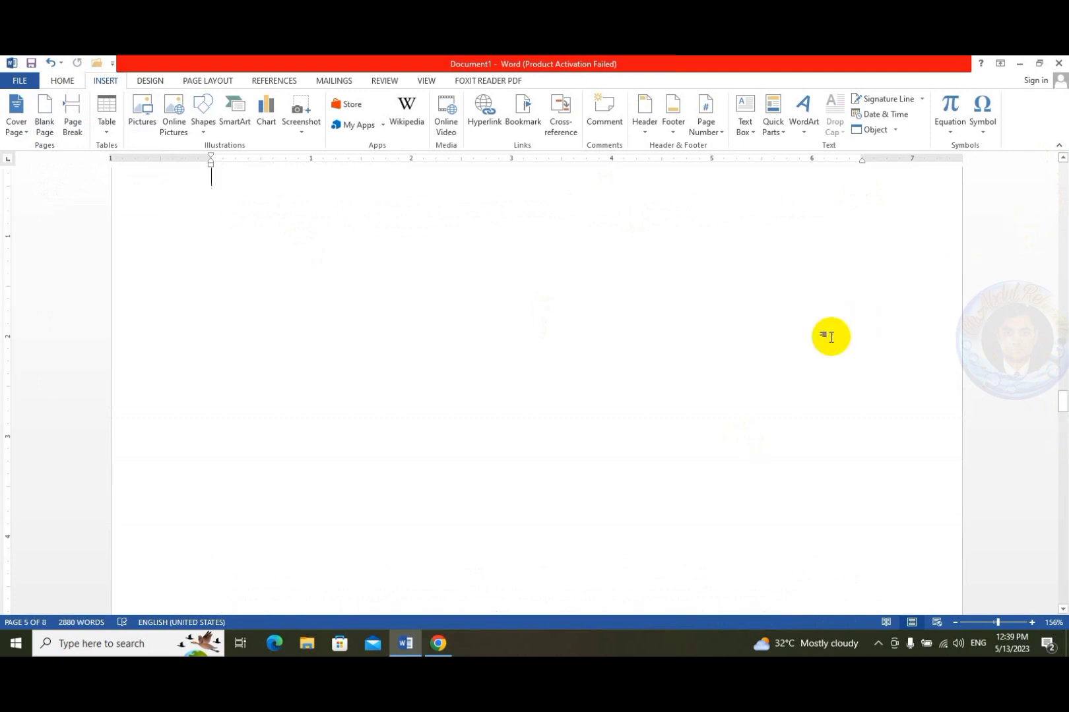
key("ctrl+z")
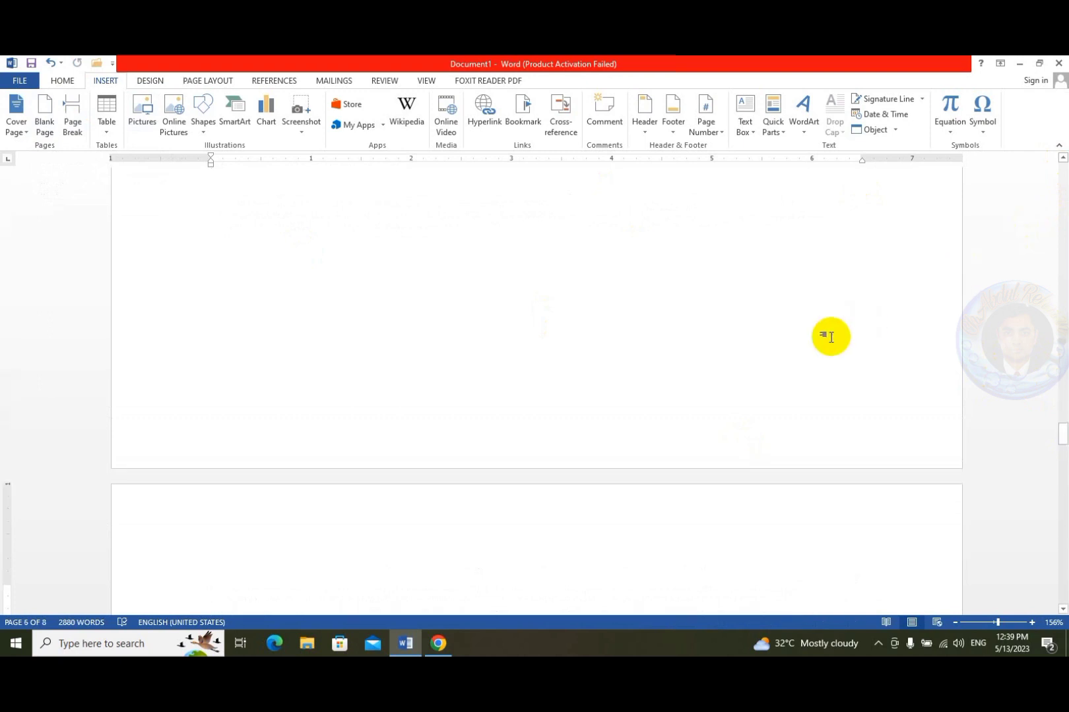
Step: Remove the extra page break above the paragraph, then put it back with Ctrl+Enter
scroll(830, 337, "down", 3)
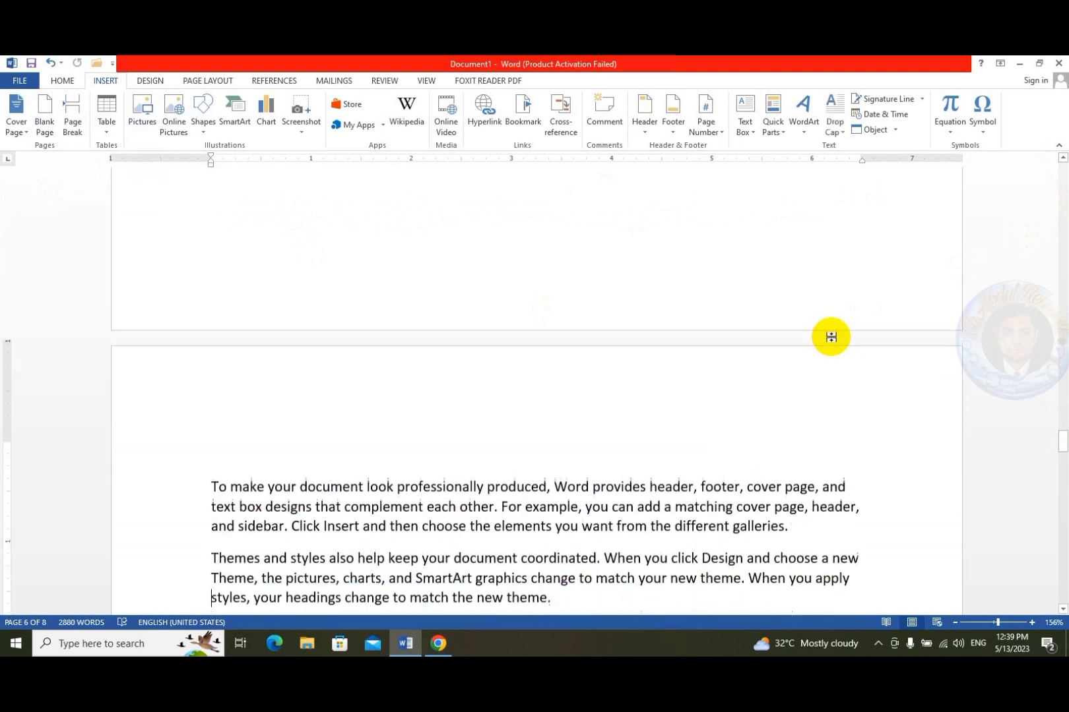
key("Up")
key("Up")
key("Up")
key("Up")
key("Up")
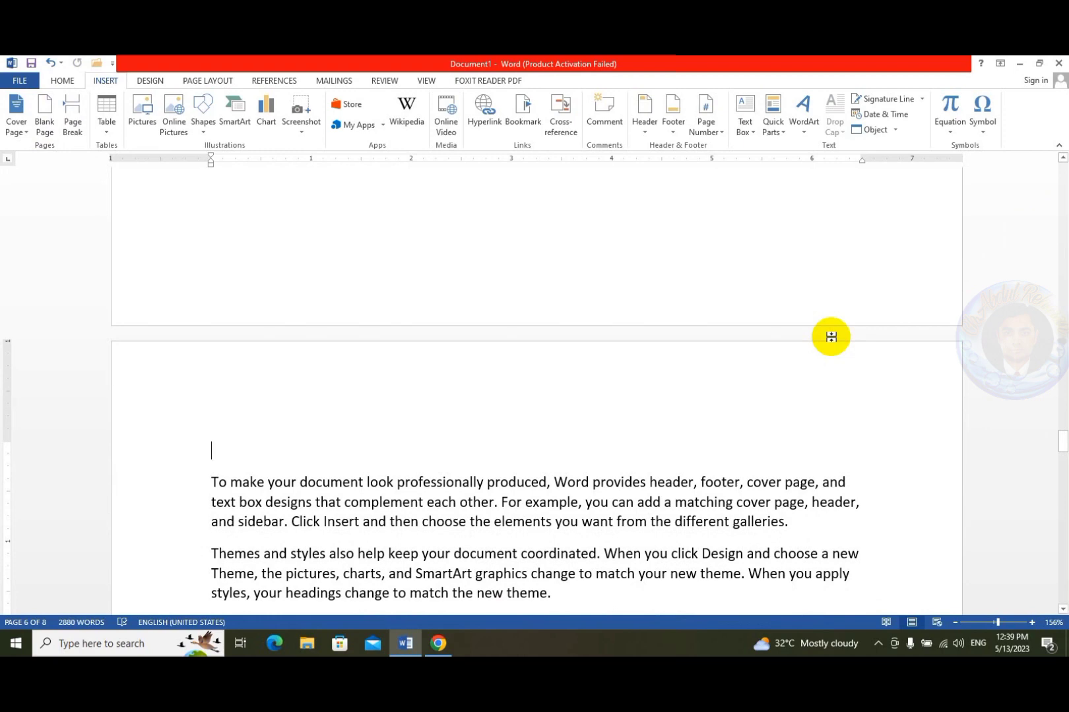
key("BackSpace")
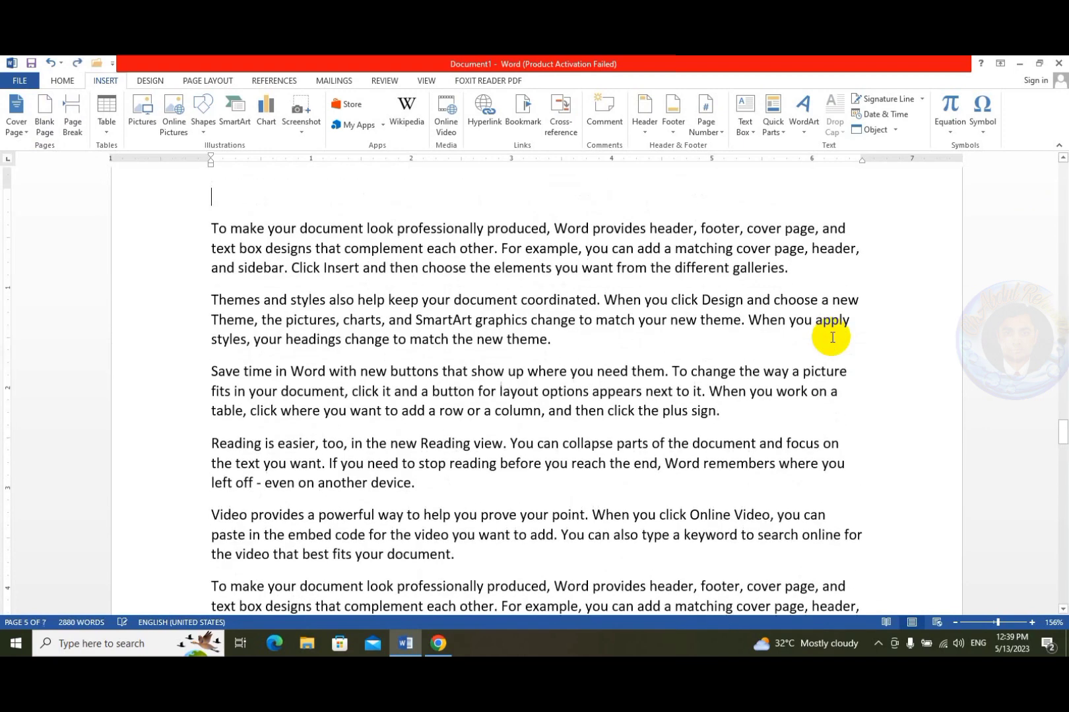
key("ctrl+Return")
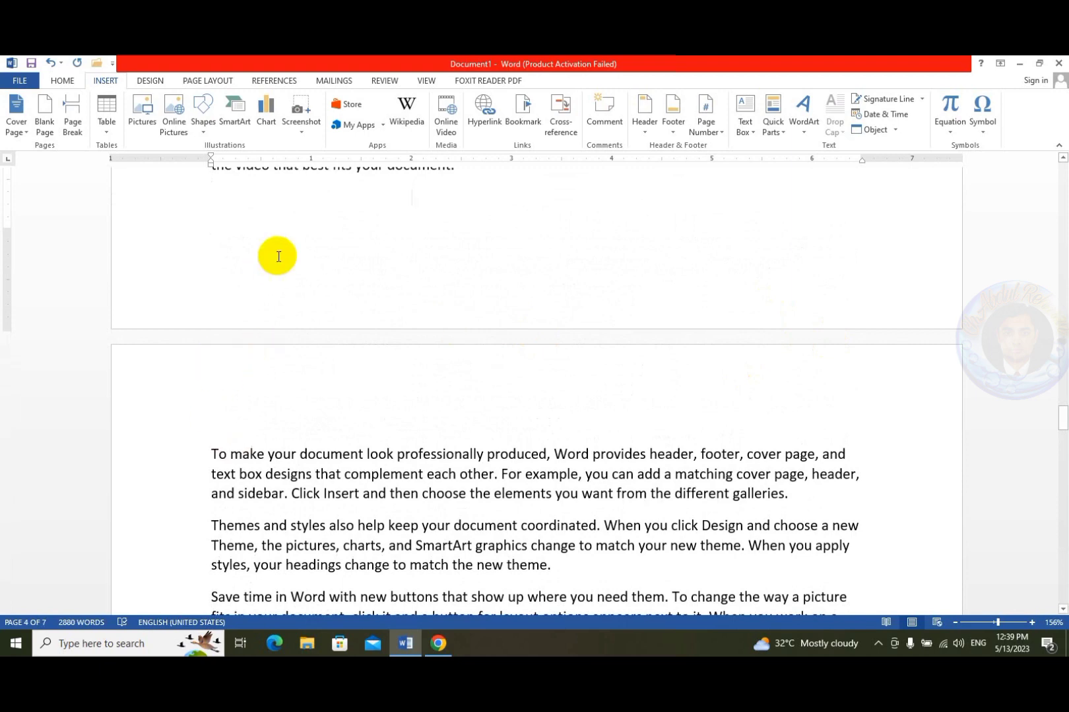
Step: Insert a blank page before the 'To make' paragraph, then remove it again
left_click(278, 257)
left_click(212, 406)
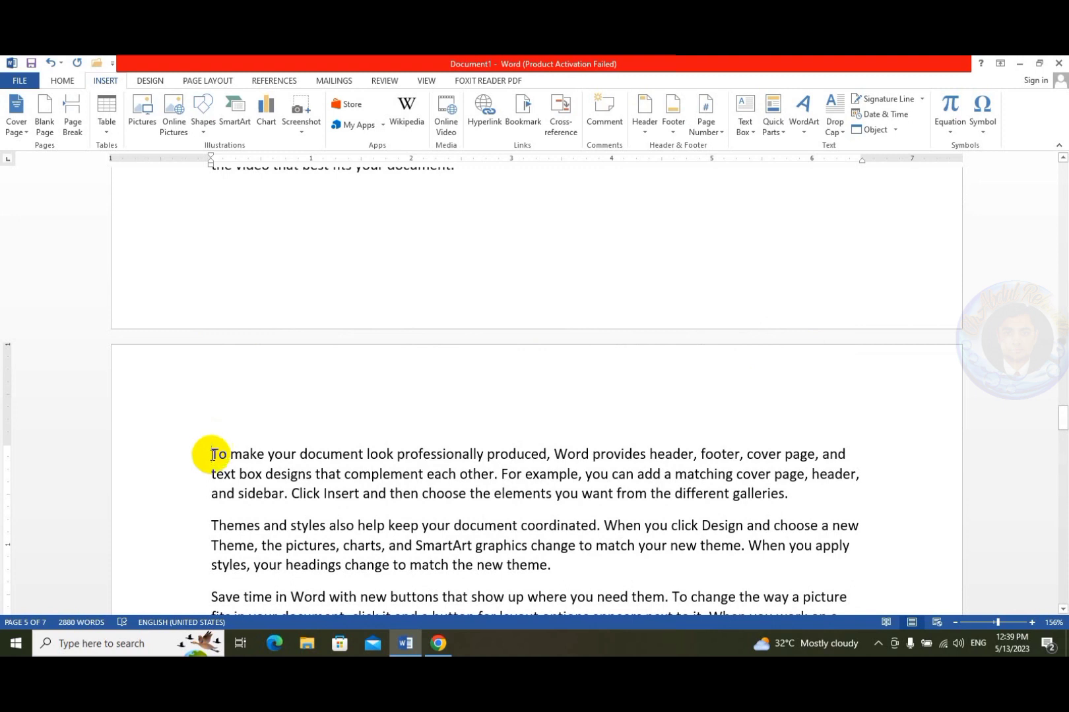
left_click(45, 124)
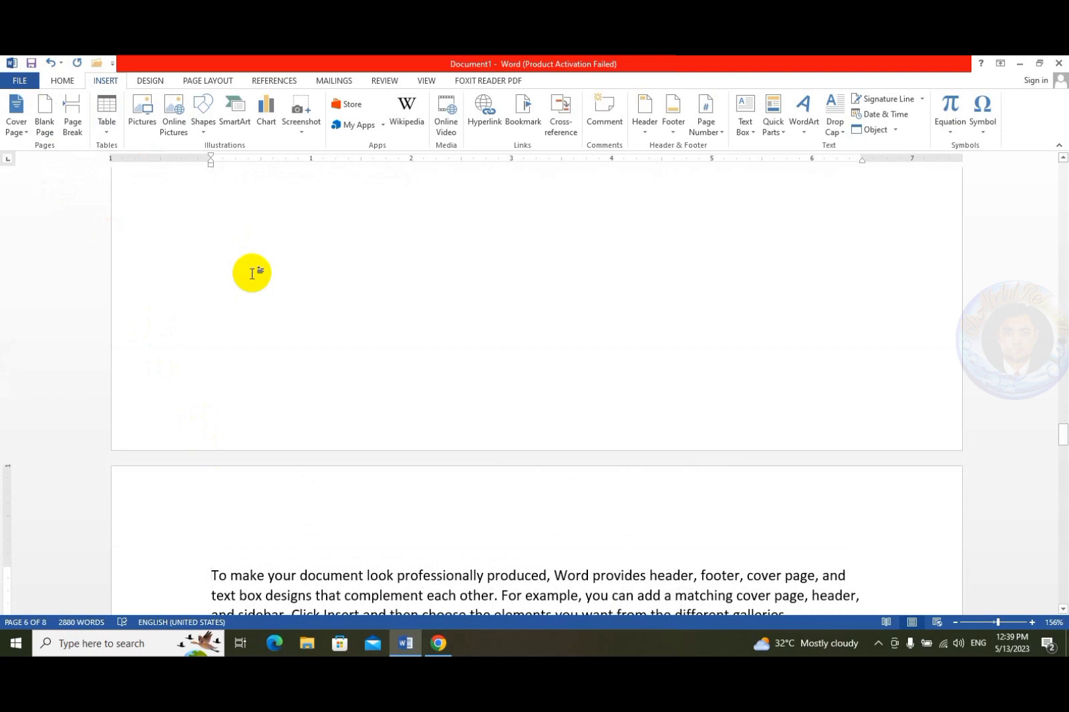
key("BackSpace")
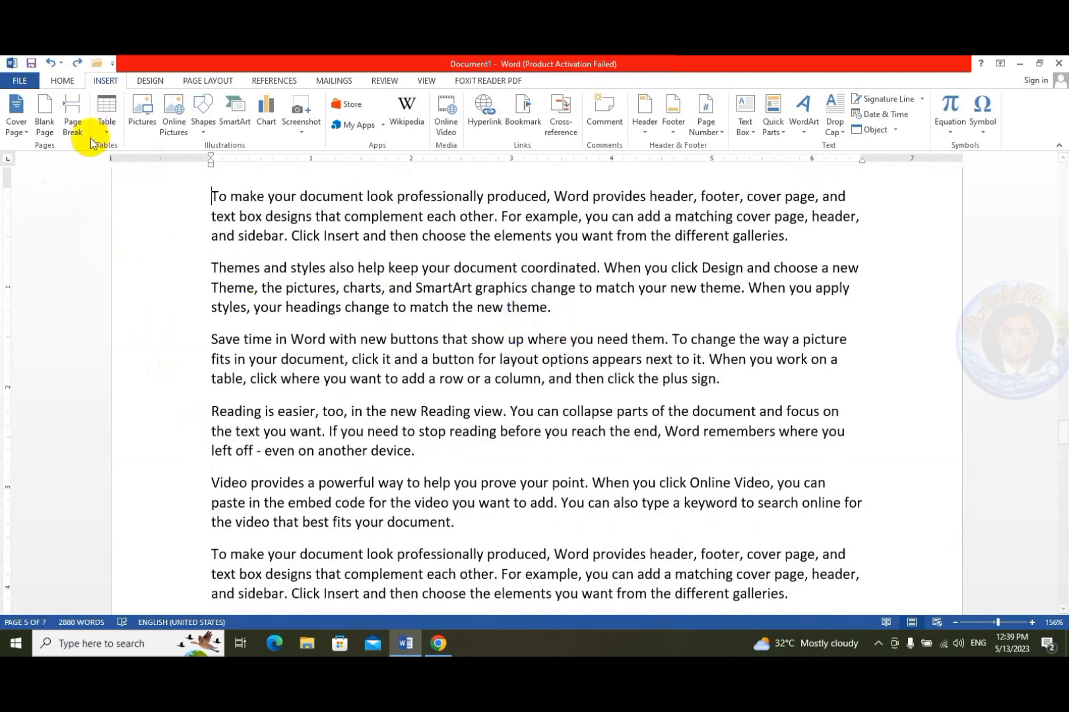
Step: Insert a page break after the word 'theme.' using Insert > Page Break
left_click(568, 314)
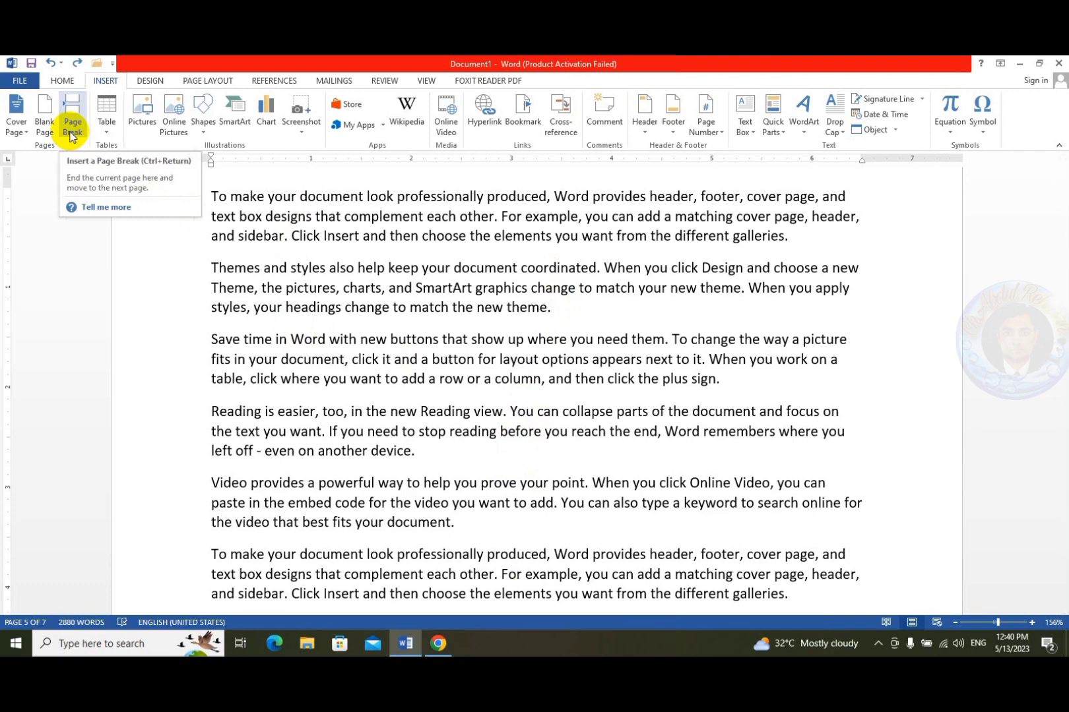
left_click(73, 127)
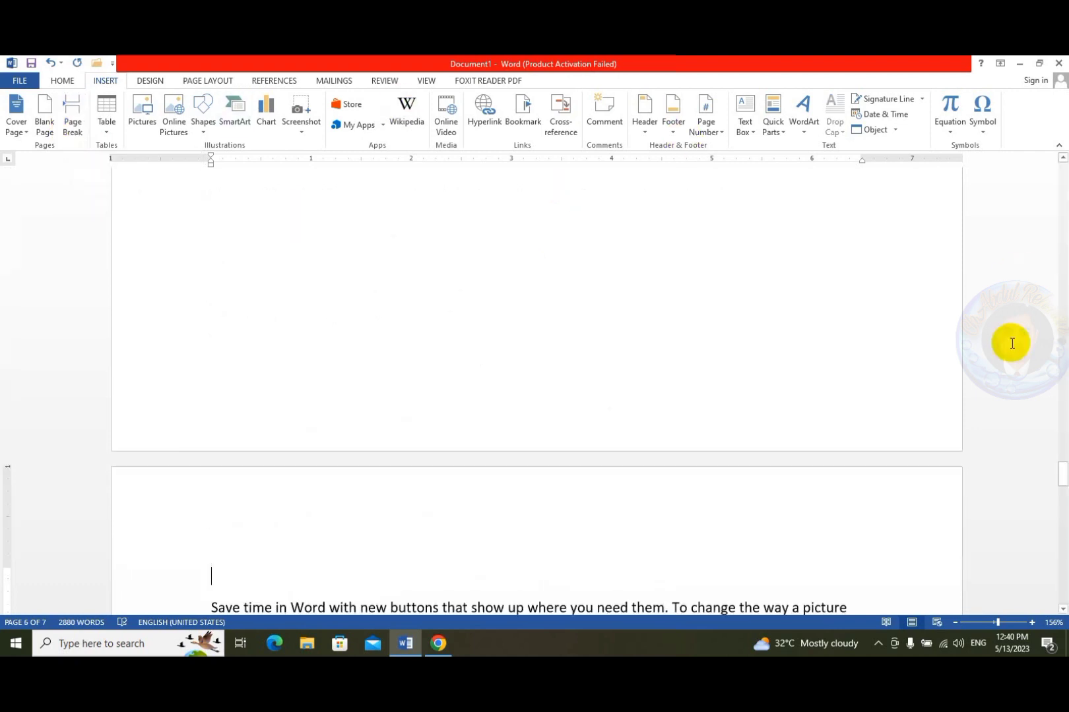
left_click_drag(1061, 475, 1057, 428)
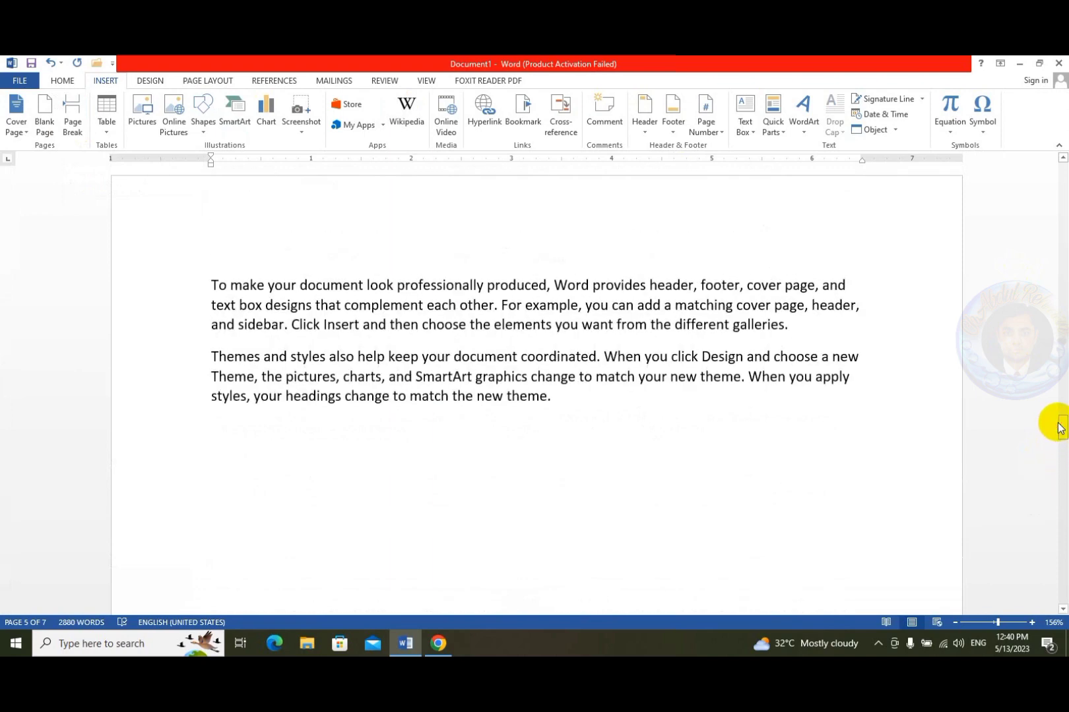
Step: Add a Ctrl+Enter page break after 'theme.' so 'Save time' opens page 6 of 7
left_click(560, 405)
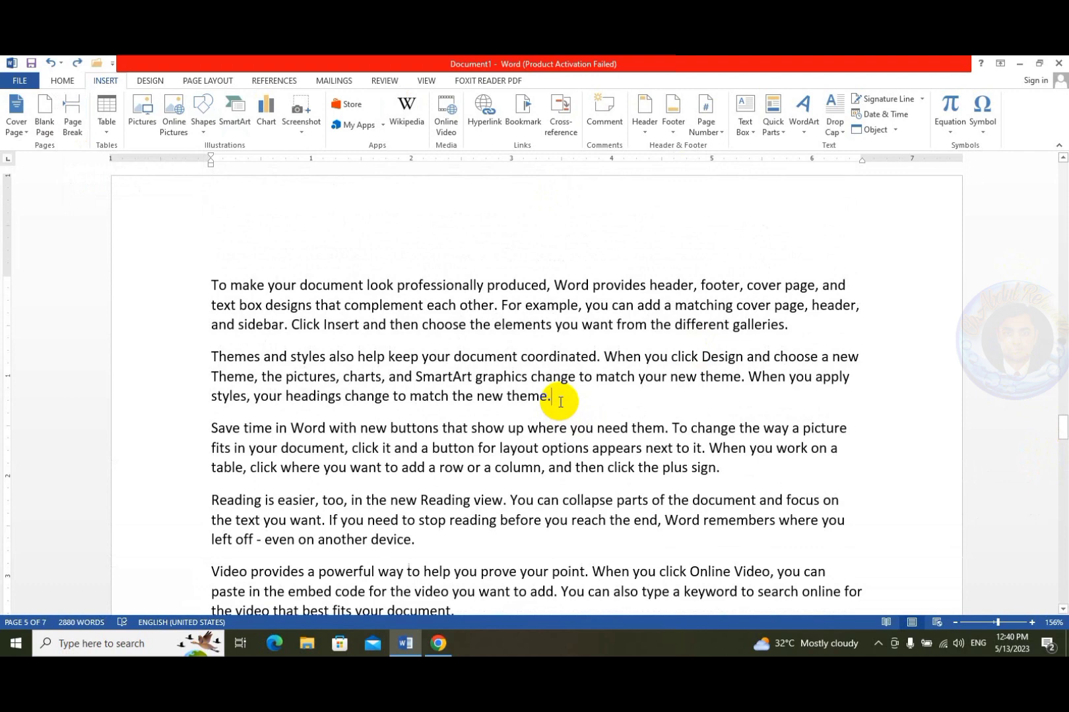
key("ctrl+Return")
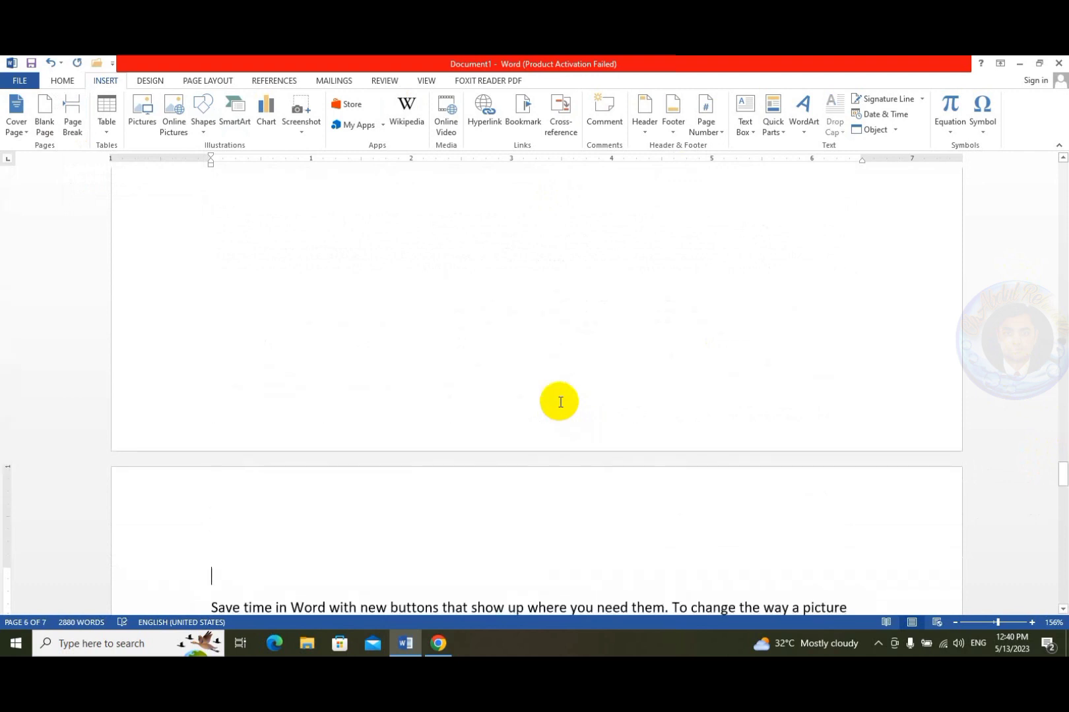